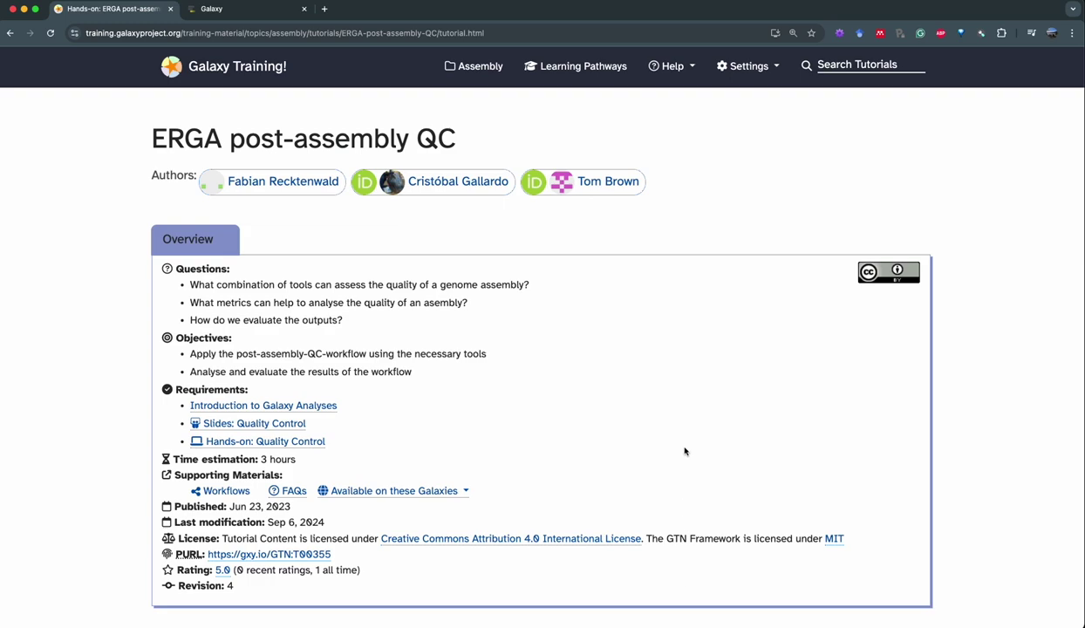
# - Scroll the ERGA post-assembly QC tutorial past the intro to the Get data upload steps
pyautogui.scroll(-2, 689, 448)
pyautogui.scroll(-6, 693, 450)
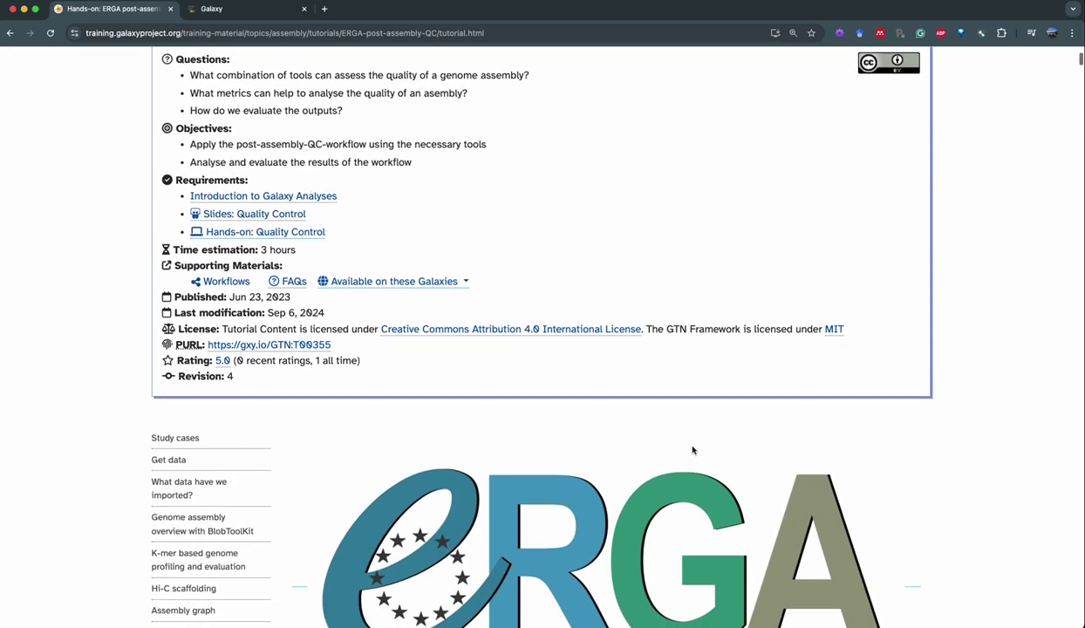
pyautogui.scroll(-1, 694, 450)
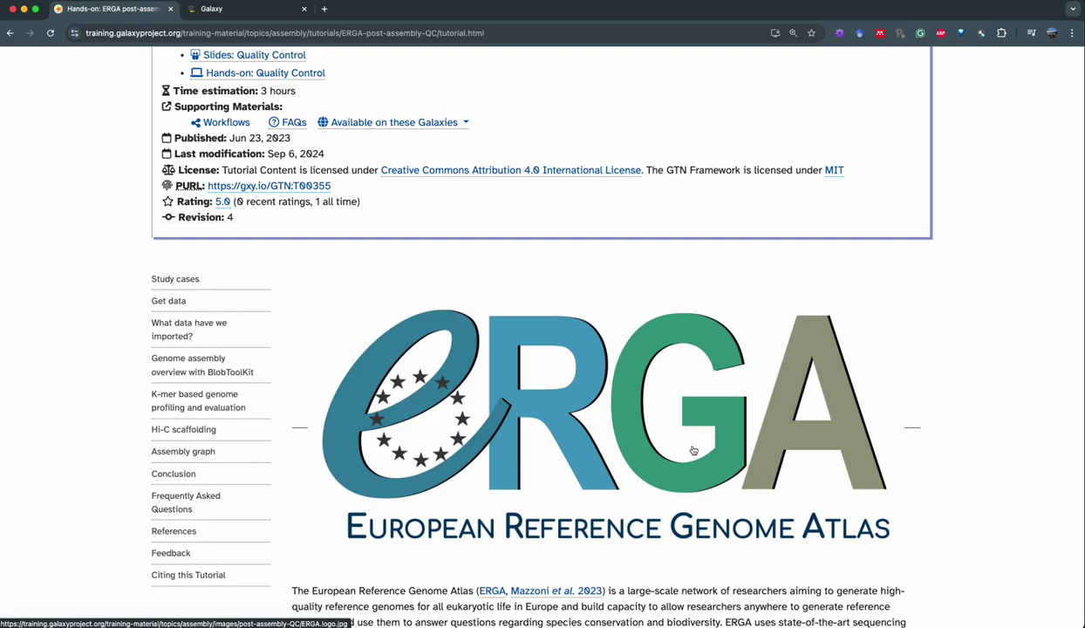
pyautogui.scroll(-1, 693, 450)
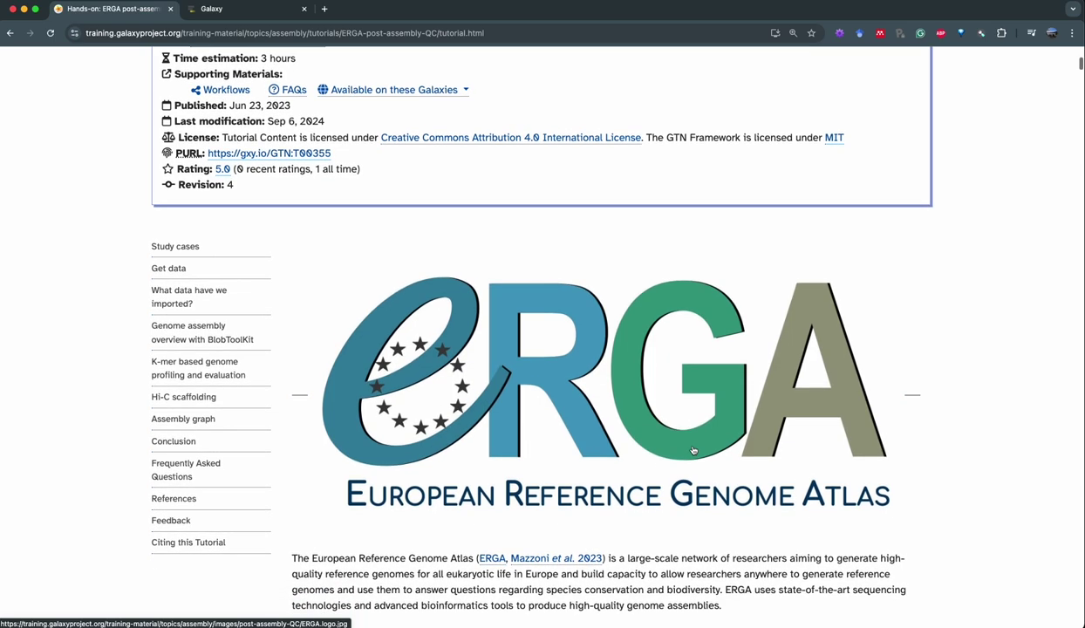
pyautogui.scroll(-1, 693, 450)
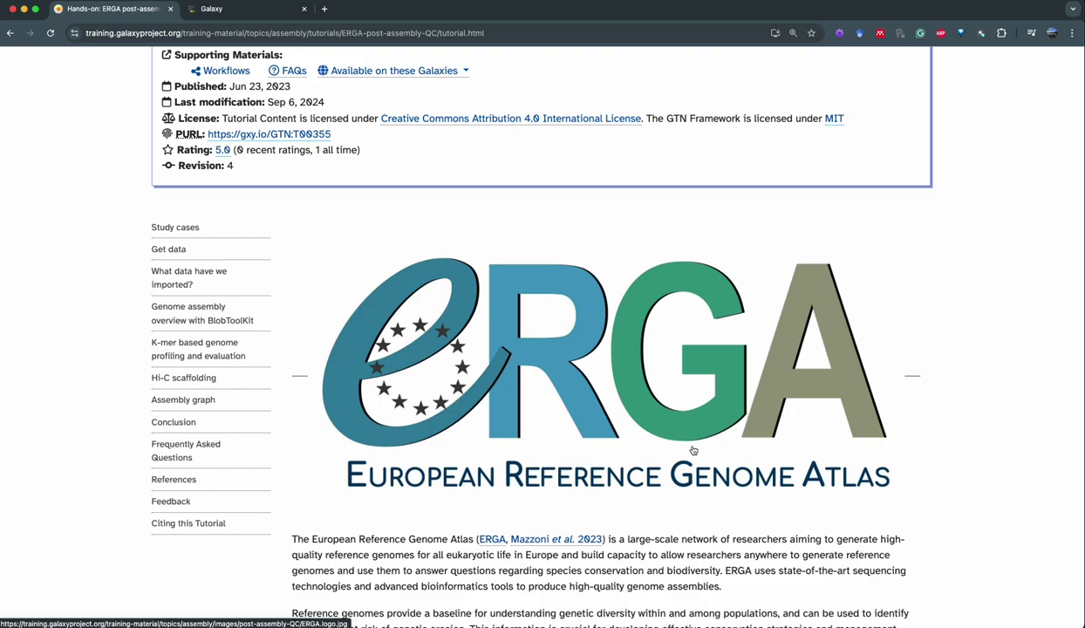
pyautogui.scroll(-4, 694, 450)
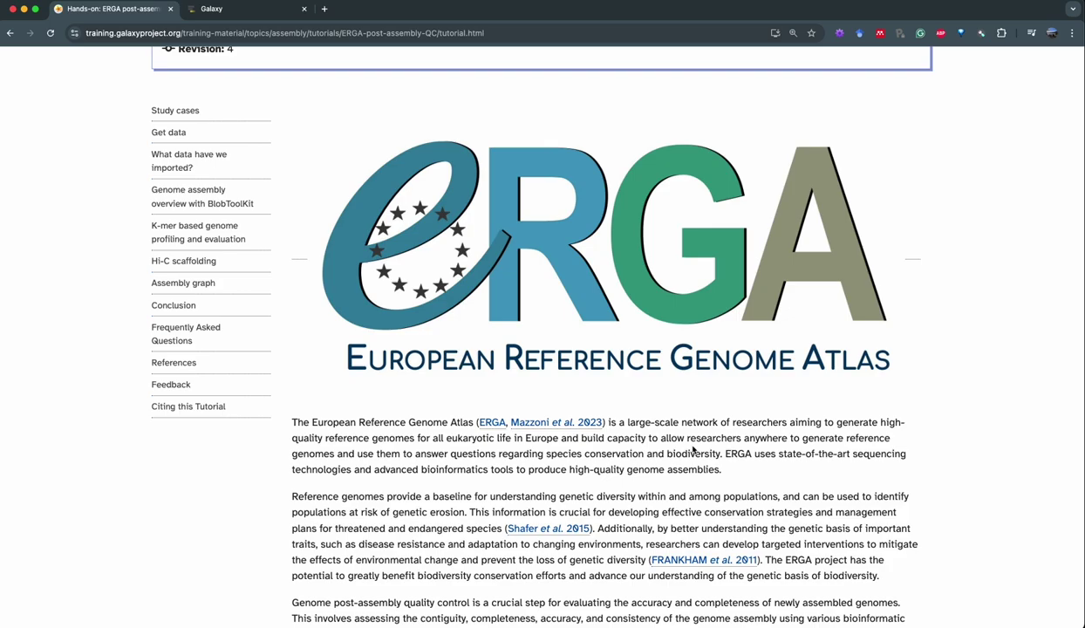
pyautogui.scroll(-15, 693, 450)
pyautogui.scroll(-20, 694, 450)
pyautogui.scroll(-10, 694, 450)
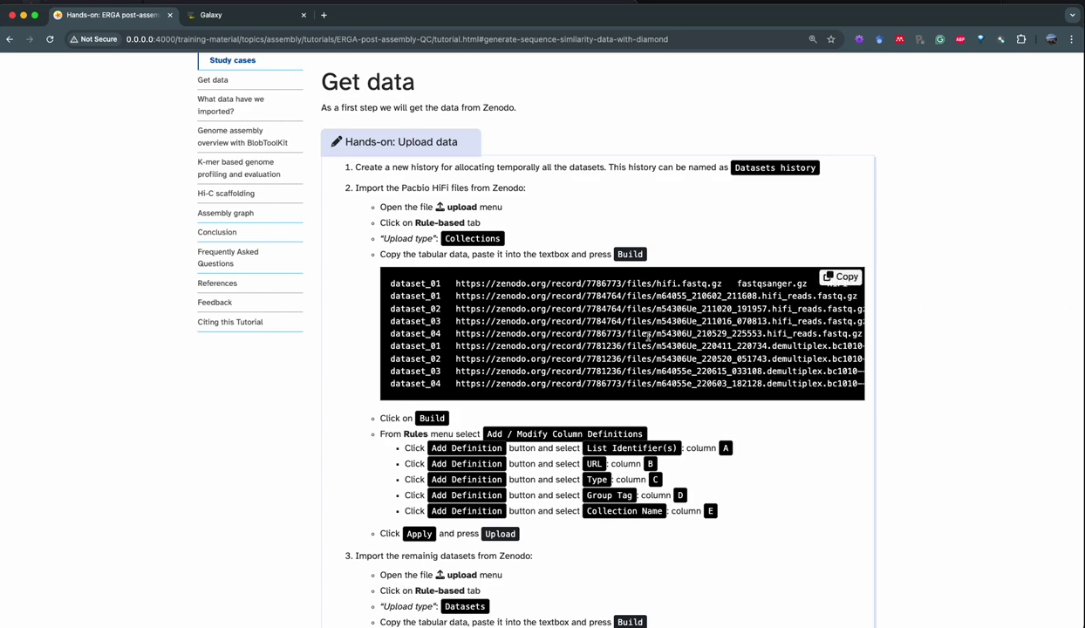
# - Copy the Zenodo PacBio HiFi file table and switch to the Galaxy home page
pyautogui.click(840, 276)
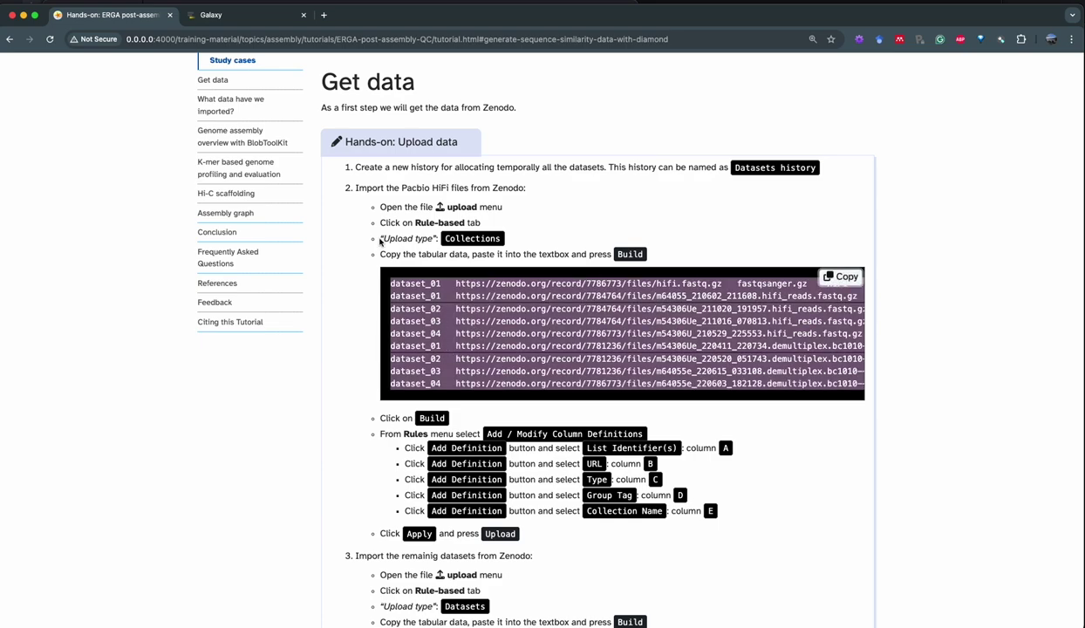
pyautogui.click(202, 16)
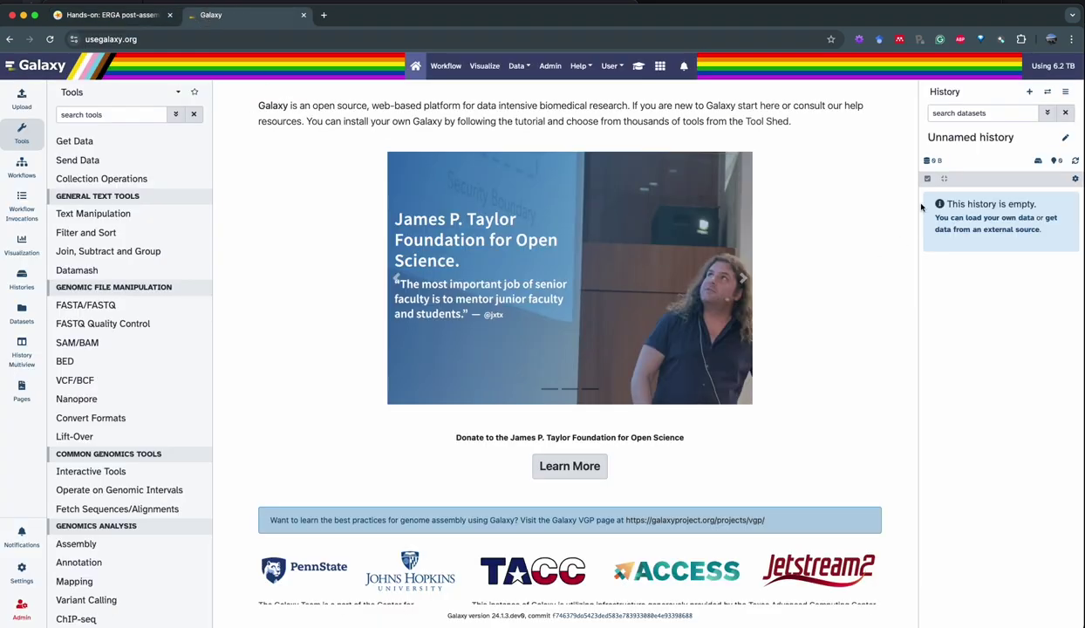
# - In the rule-based upload, replace the leftover row with the pasted PacBio HiFi table
pyautogui.click(22, 98)
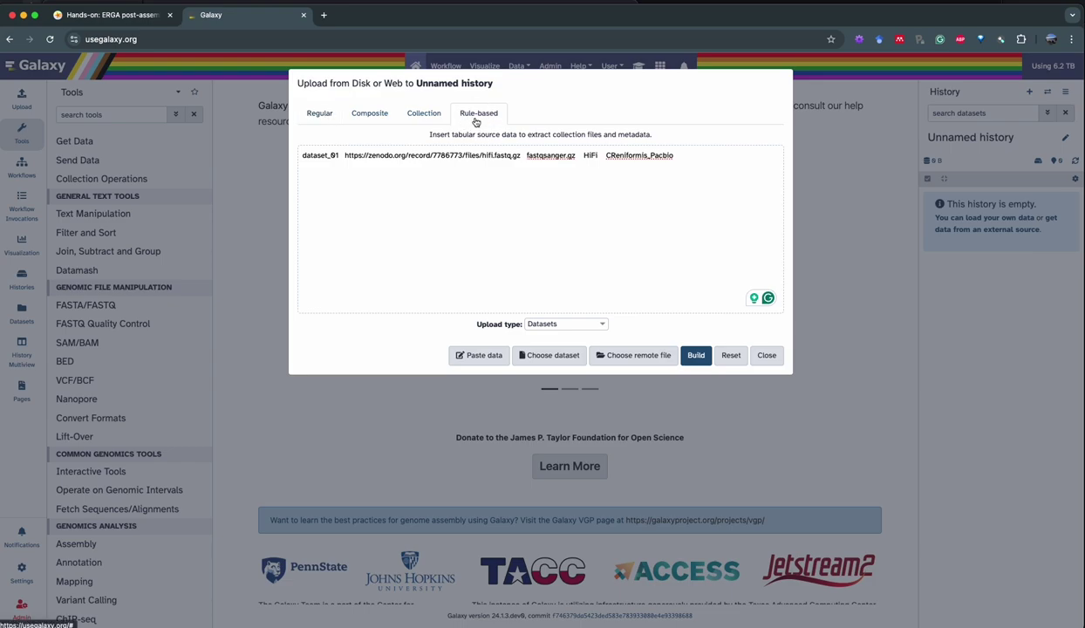
pyautogui.tripleClick(459, 155)
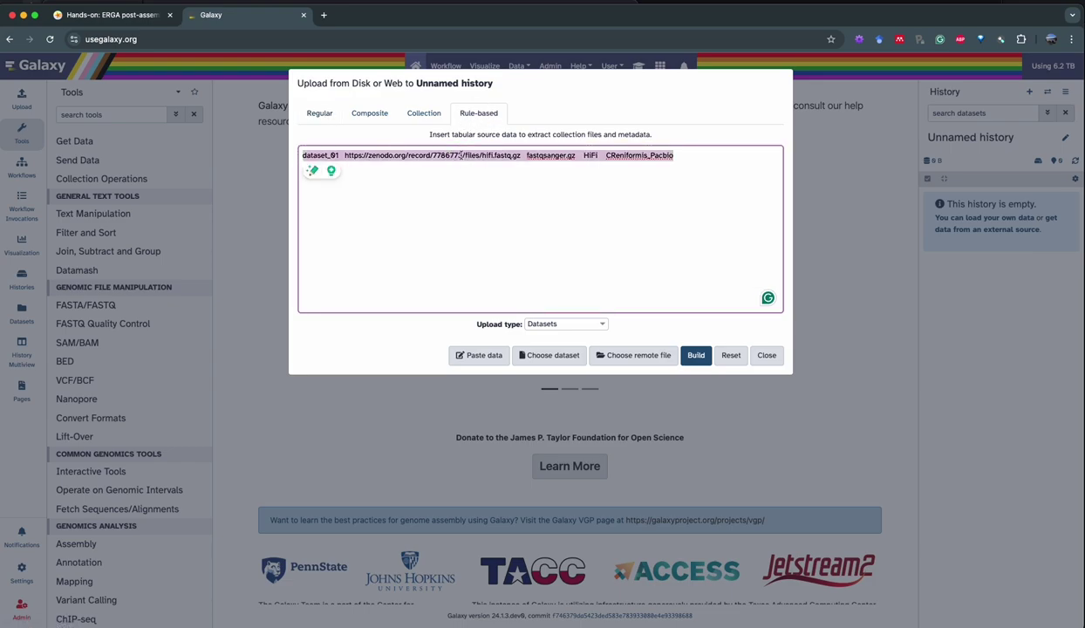
pyautogui.press('BackSpace')
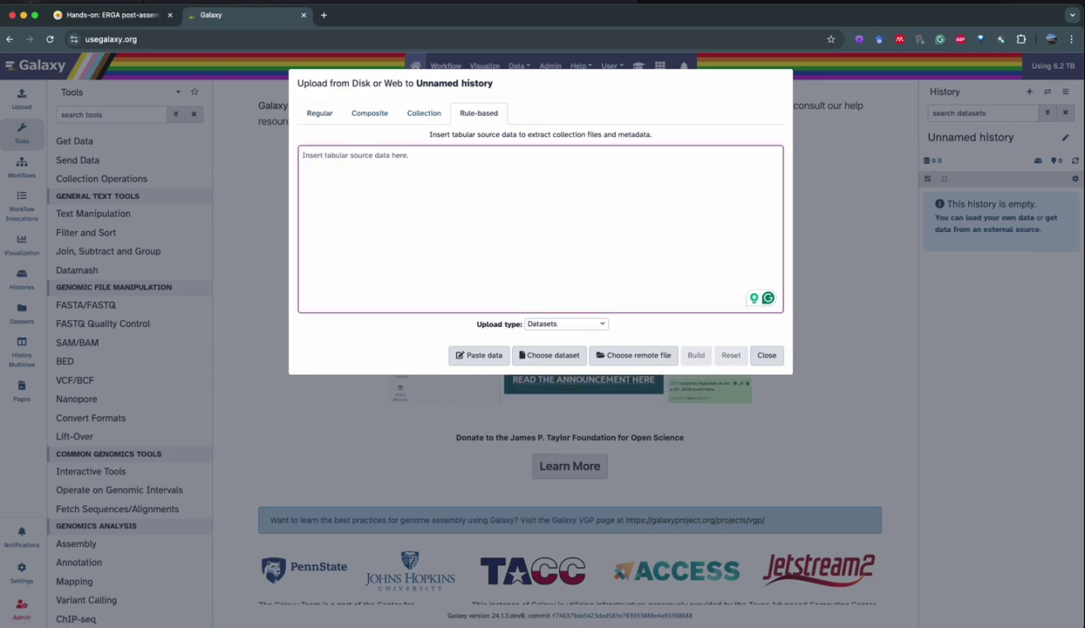
pyautogui.press('super+v')
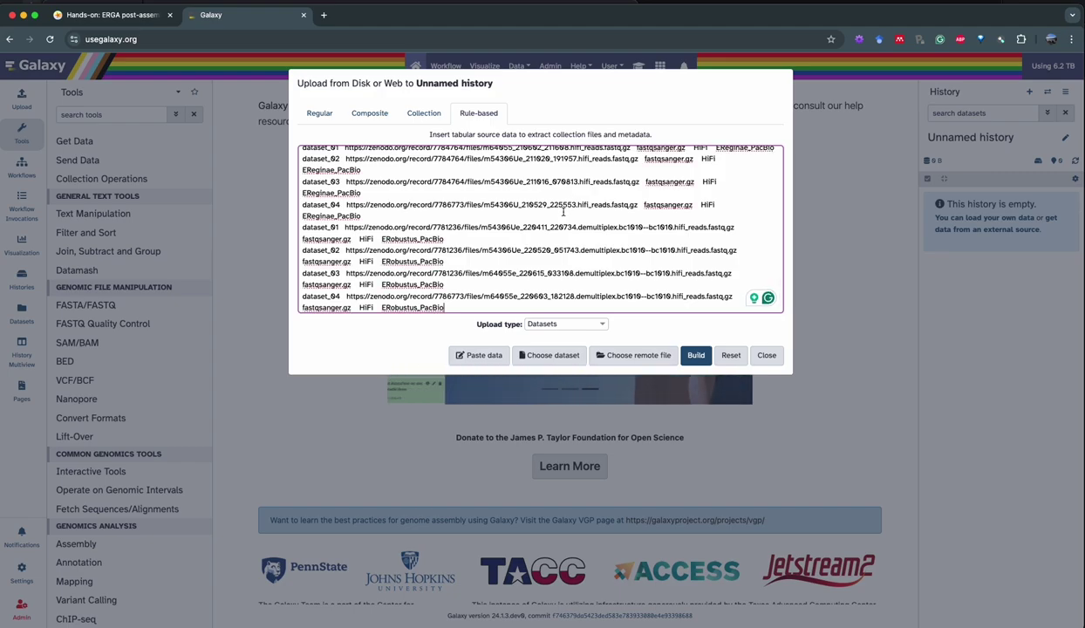
# - Delete the ERobustus and other extra rows, keeping only the dataset_01 CReniformis_Pacbio row
pyautogui.moveTo(450, 308); pyautogui.dragTo(297, 228)
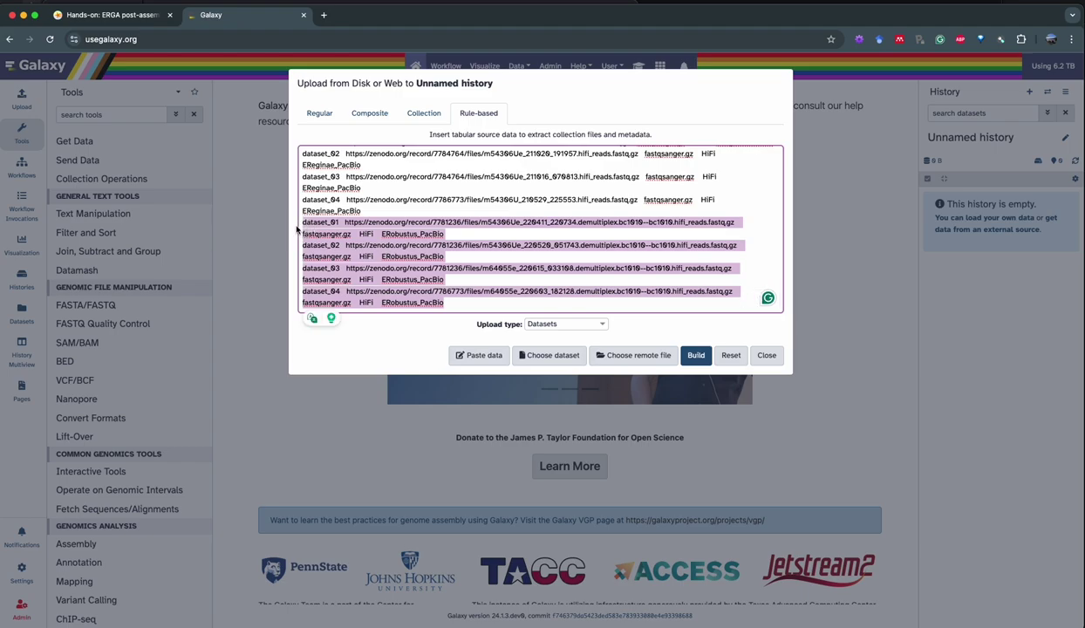
pyautogui.press('BackSpace')
pyautogui.moveTo(387, 245); pyautogui.dragTo(281, 168)
pyautogui.press('BackSpace')
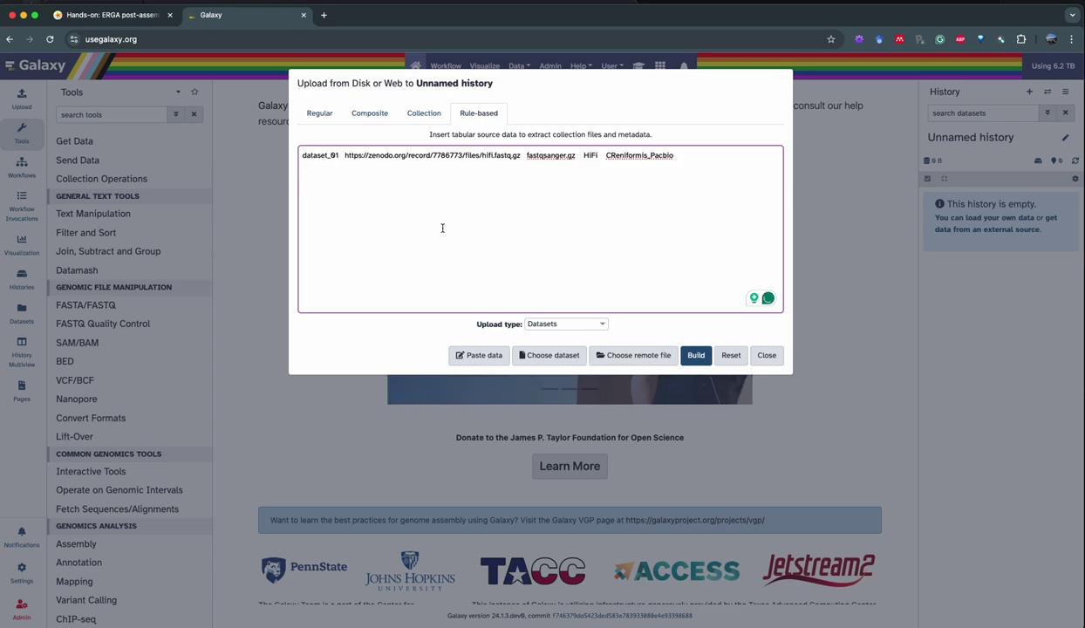
# - Switch the upload type to Collections and build rules from the single-row table
pyautogui.click(555, 326)
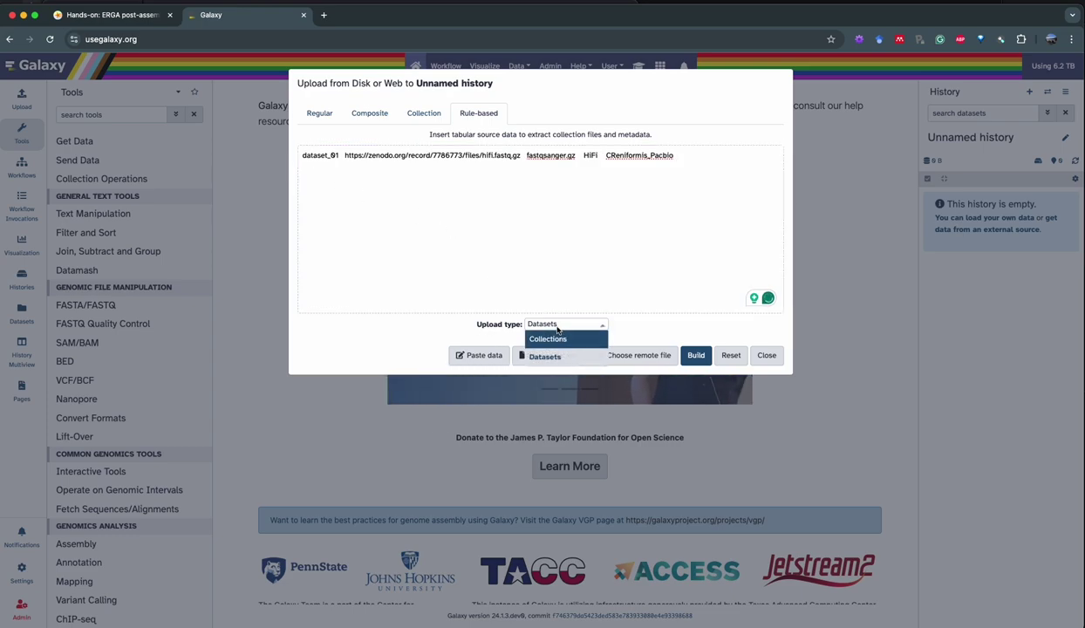
pyautogui.click(559, 339)
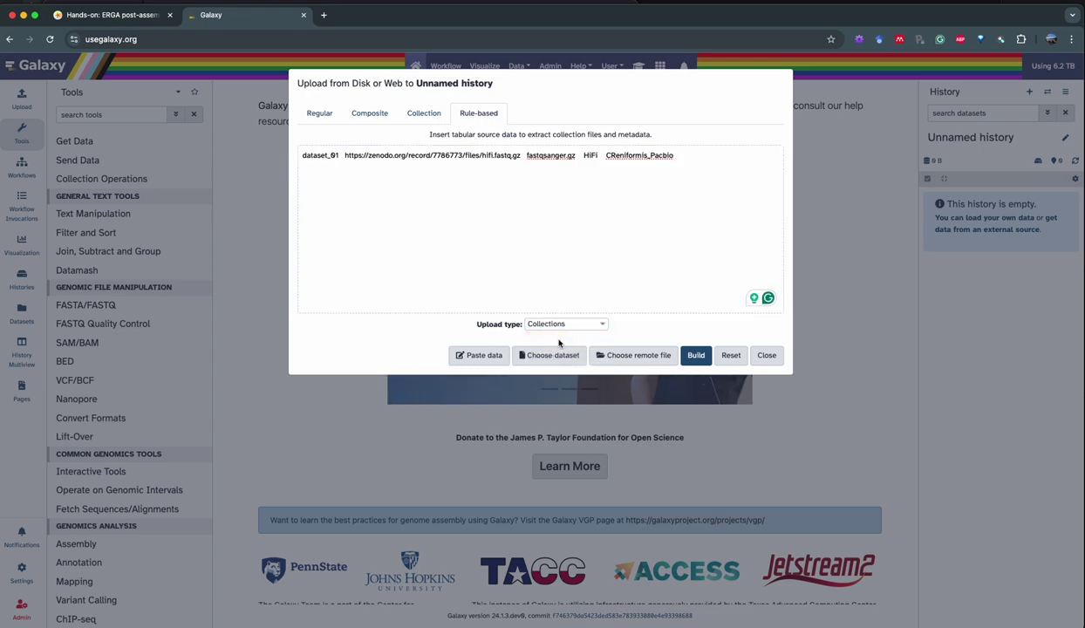
pyautogui.click(695, 355)
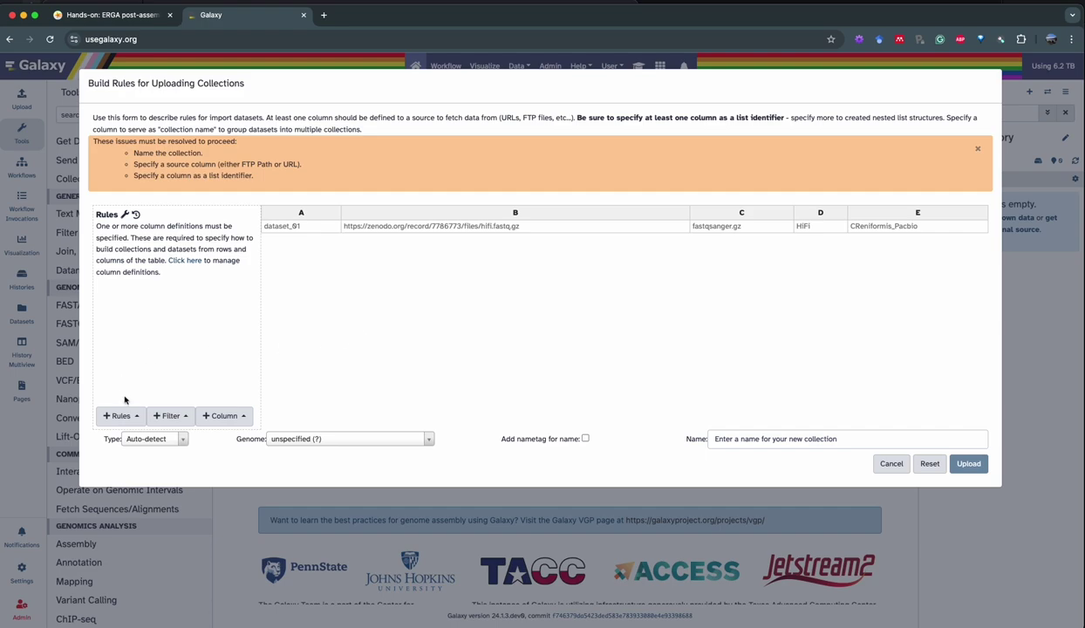
# - Add a column definition making column A the list identifier
pyautogui.click(137, 419)
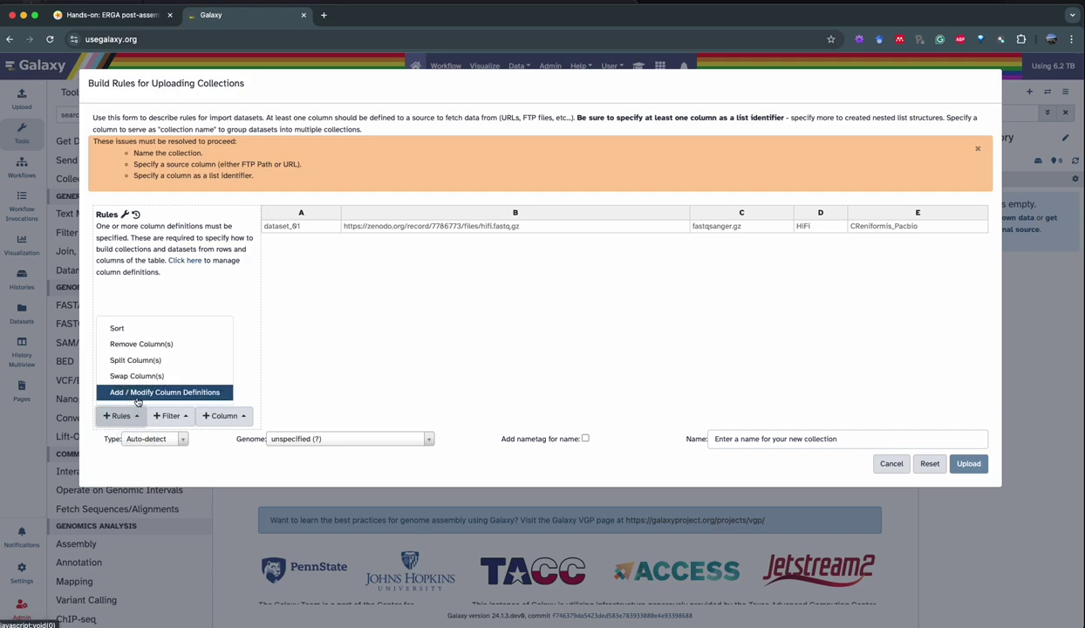
pyautogui.click(137, 392)
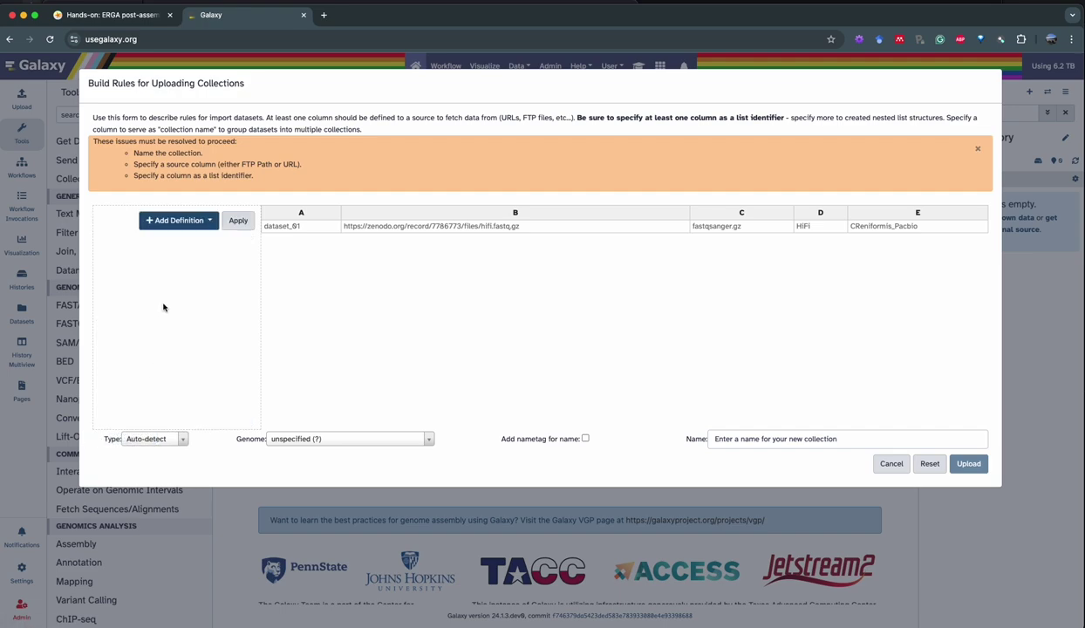
pyautogui.click(179, 220)
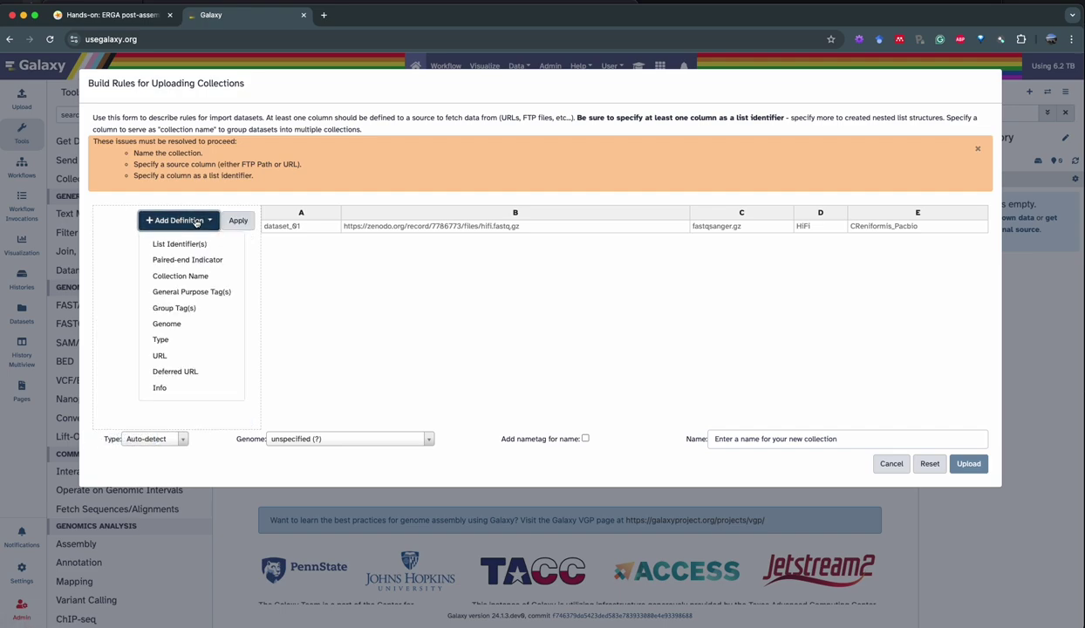
pyautogui.click(194, 244)
pyautogui.click(158, 226)
pyautogui.click(149, 260)
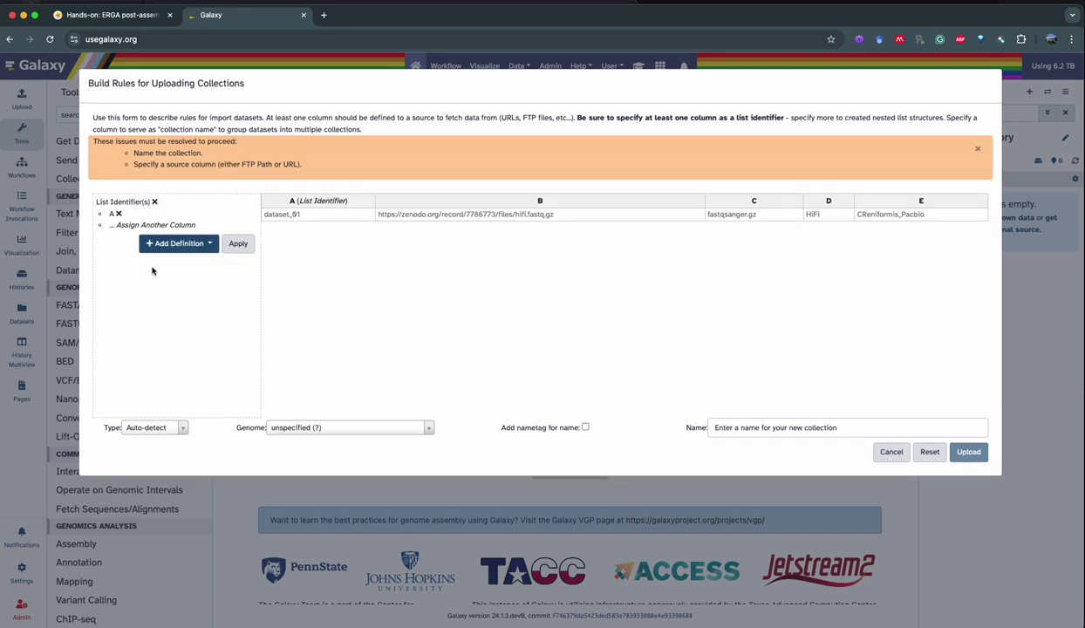
# - Define column B as the URL and column C as the Type
pyautogui.click(195, 250)
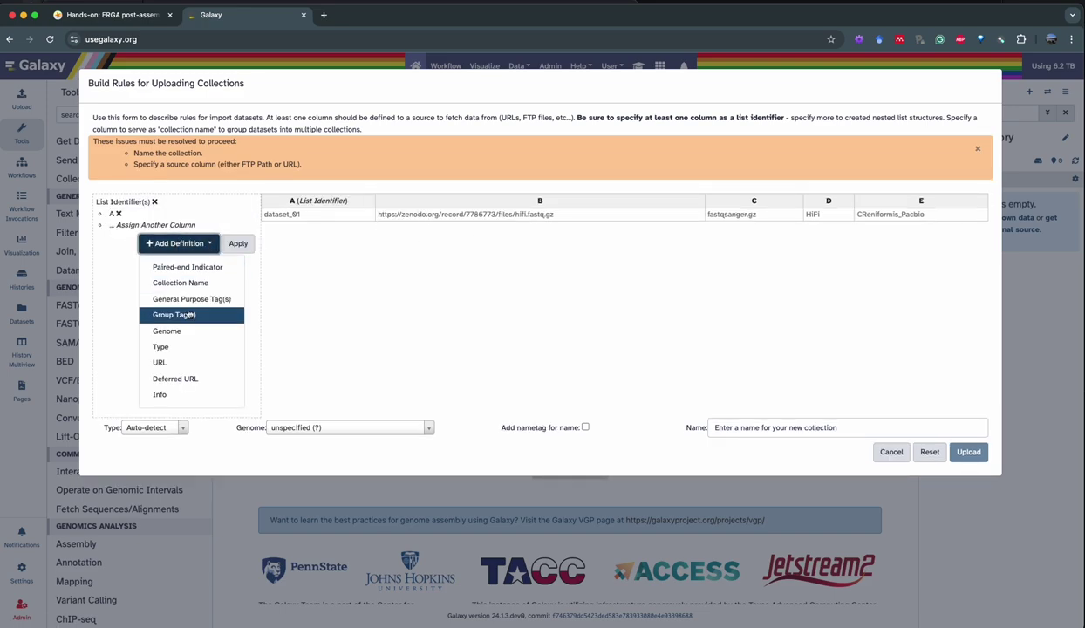
pyautogui.click(161, 362)
pyautogui.click(231, 228)
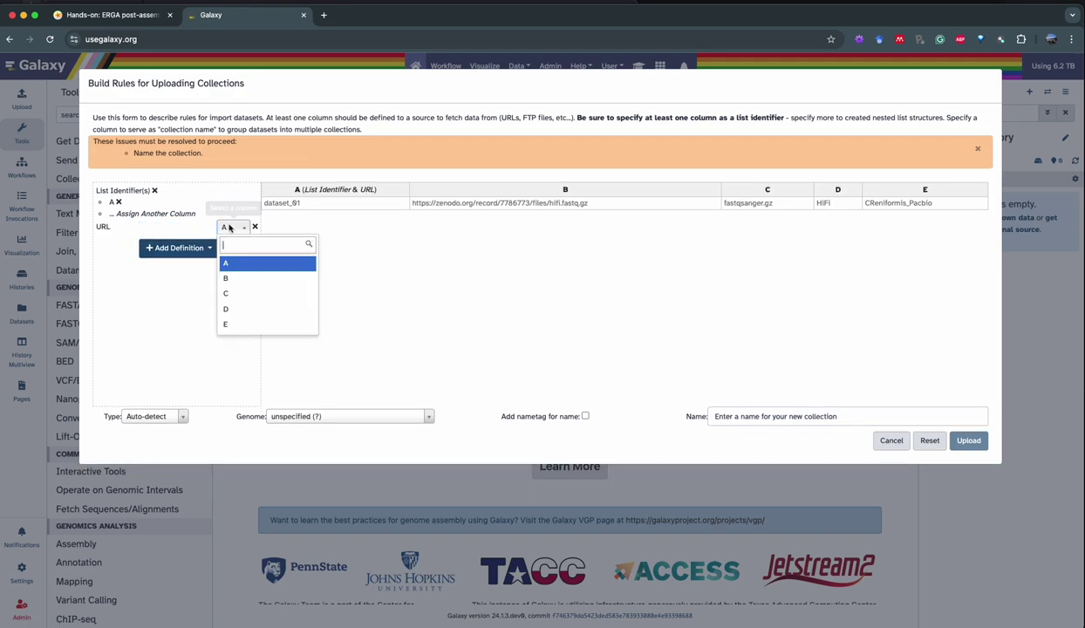
pyautogui.click(240, 276)
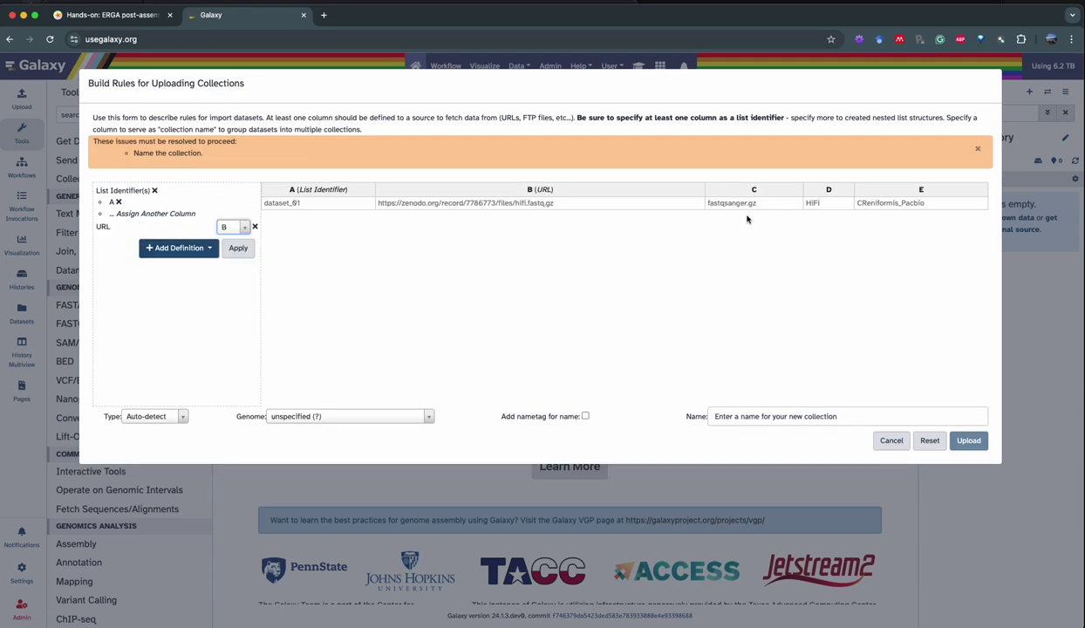
pyautogui.click(162, 249)
pyautogui.click(187, 352)
pyautogui.click(232, 246)
pyautogui.click(245, 316)
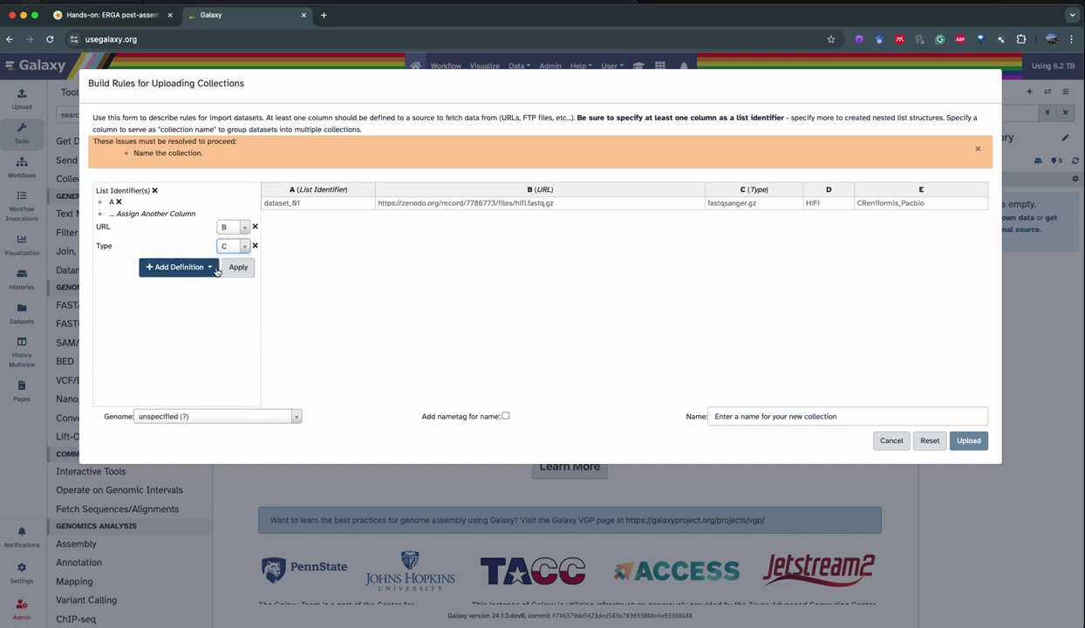
# - Define column D as Group Tag(s) and column E as the Collection Name
pyautogui.click(201, 266)
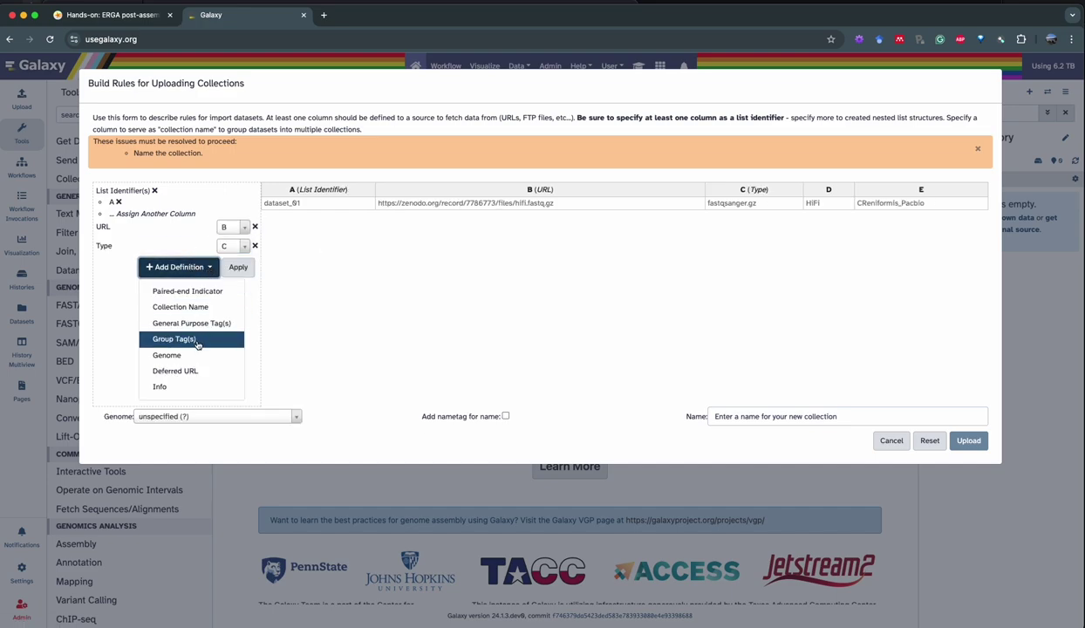
pyautogui.click(179, 339)
pyautogui.click(165, 278)
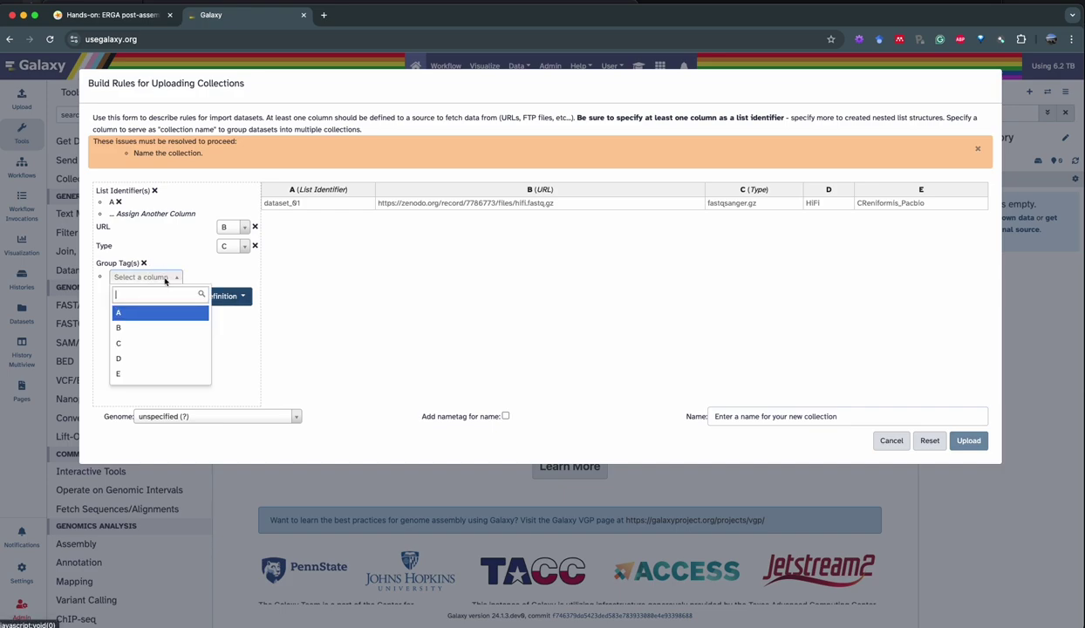
pyautogui.click(153, 358)
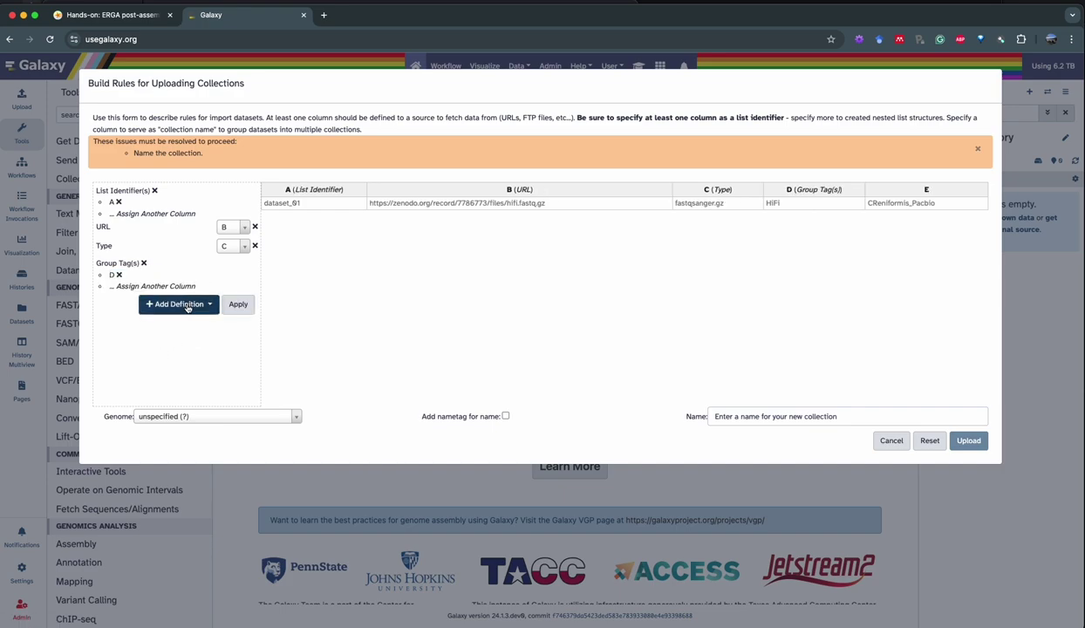
pyautogui.click(186, 305)
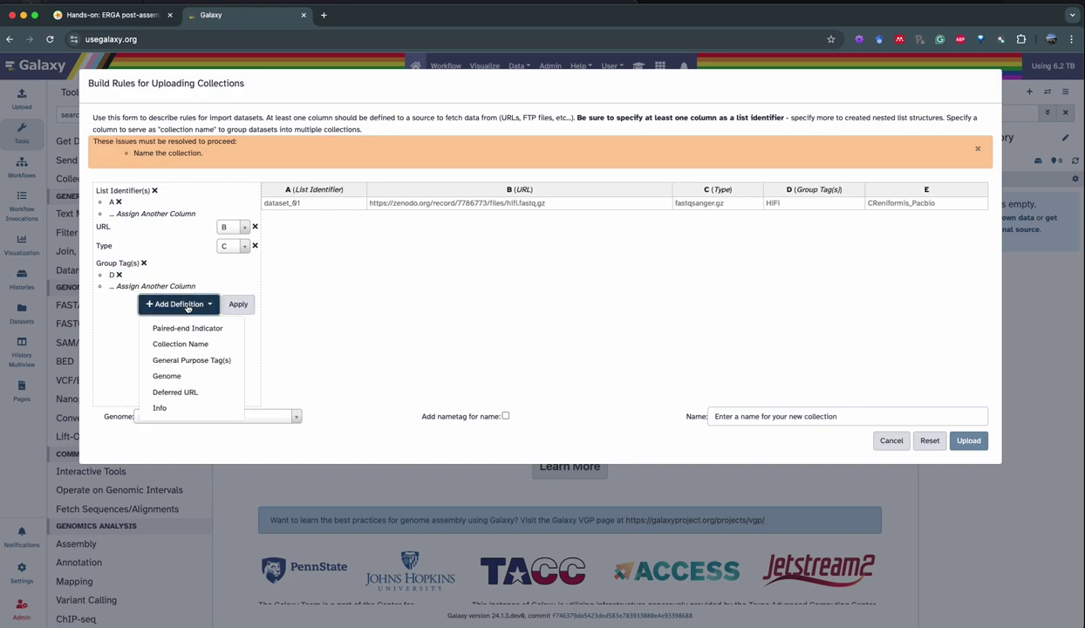
pyautogui.click(203, 347)
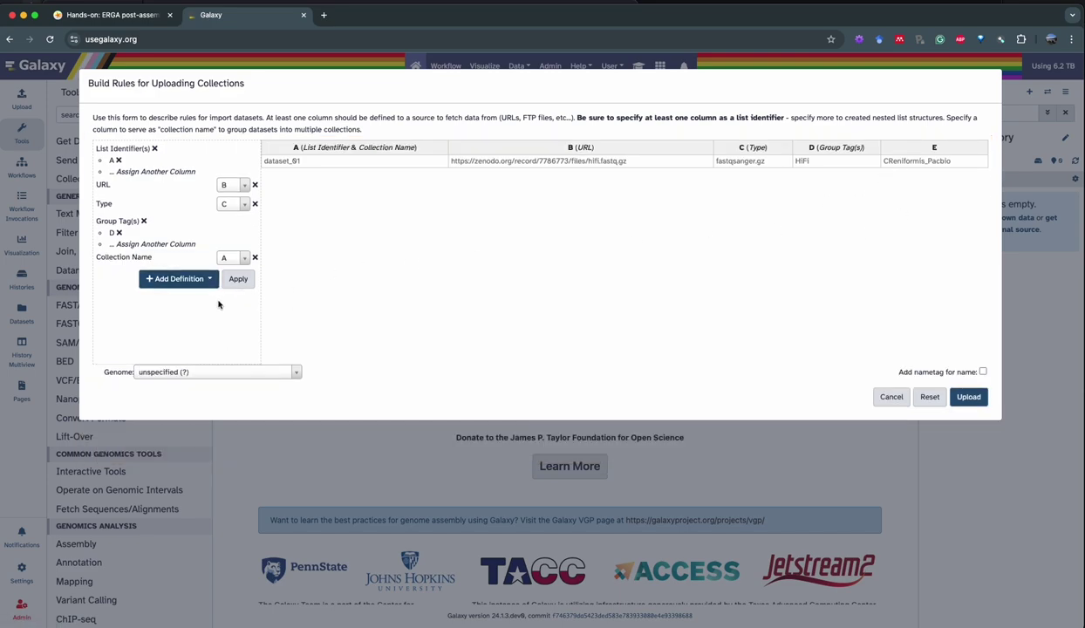
pyautogui.click(234, 259)
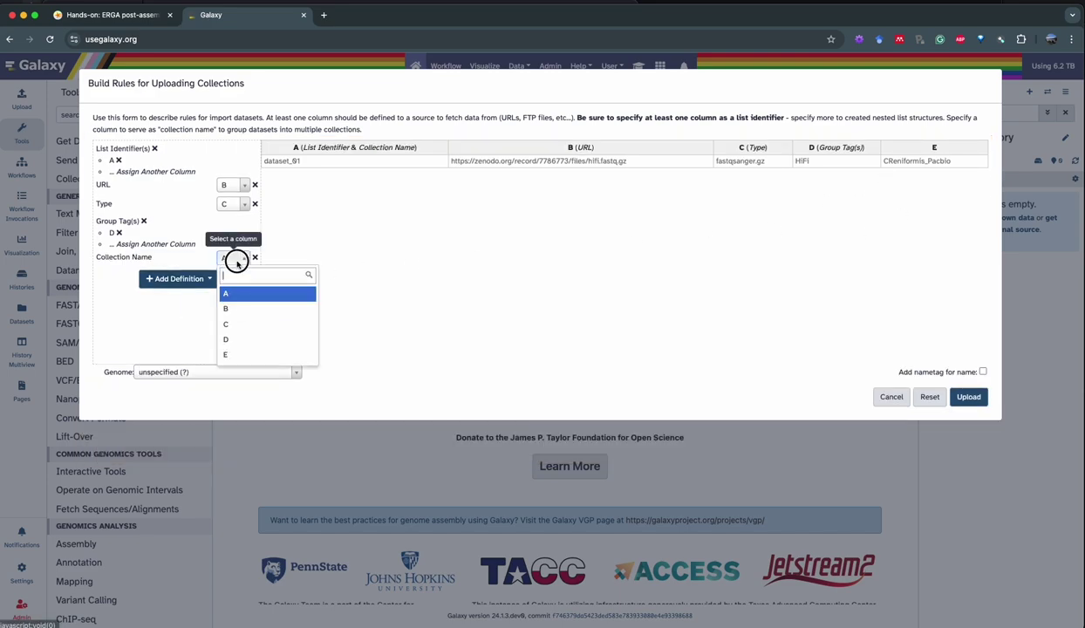
pyautogui.click(237, 354)
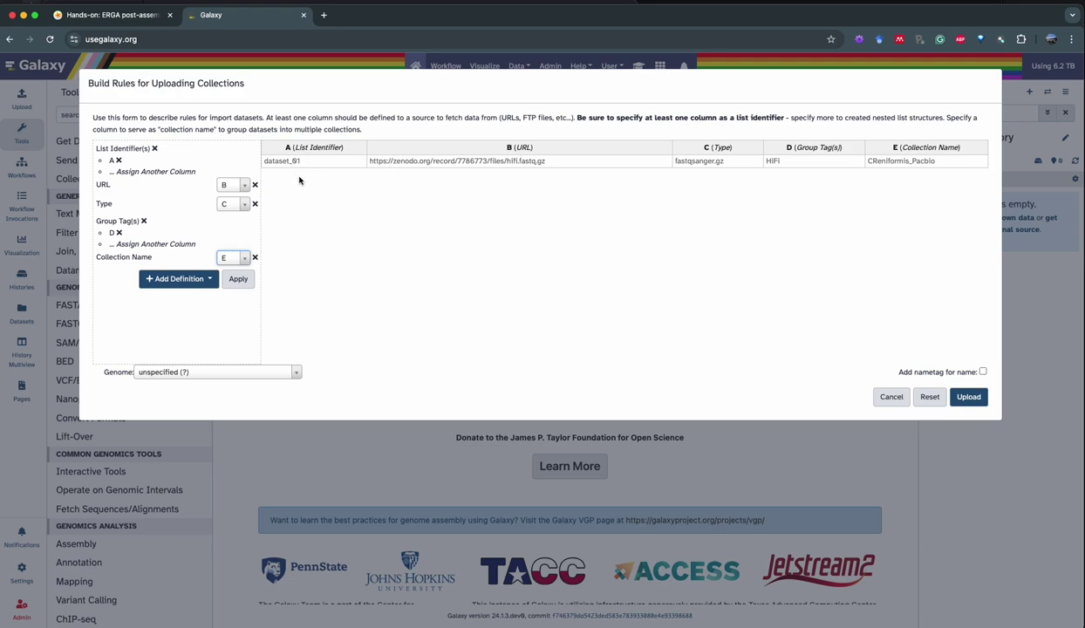
# - Apply the rules, upload CReniformis_Pacbio as a collection, and close the notice
pyautogui.click(230, 279)
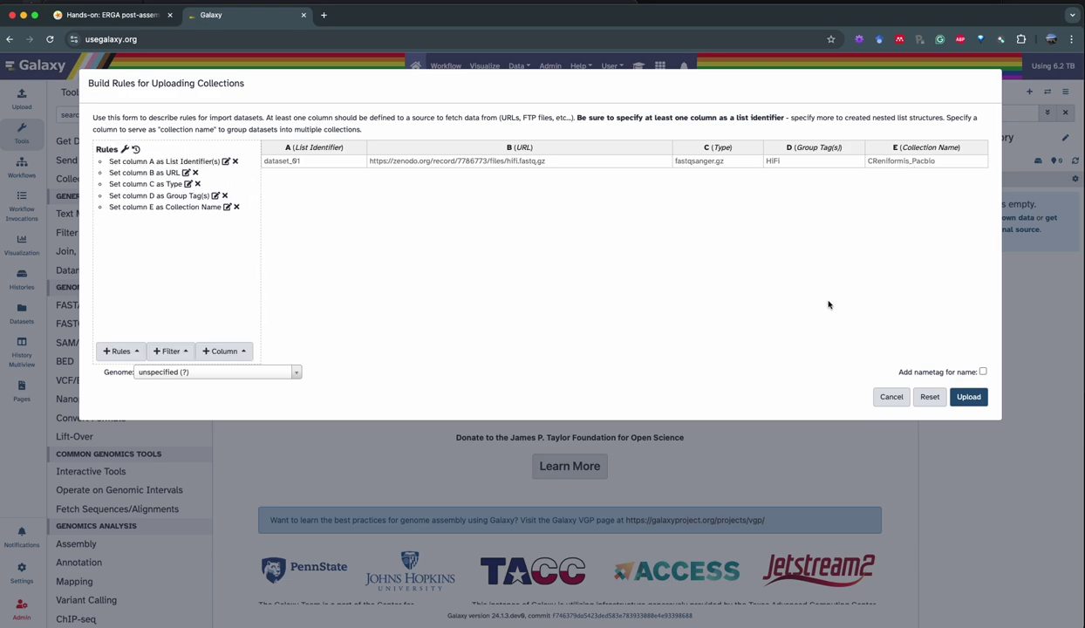
pyautogui.click(968, 397)
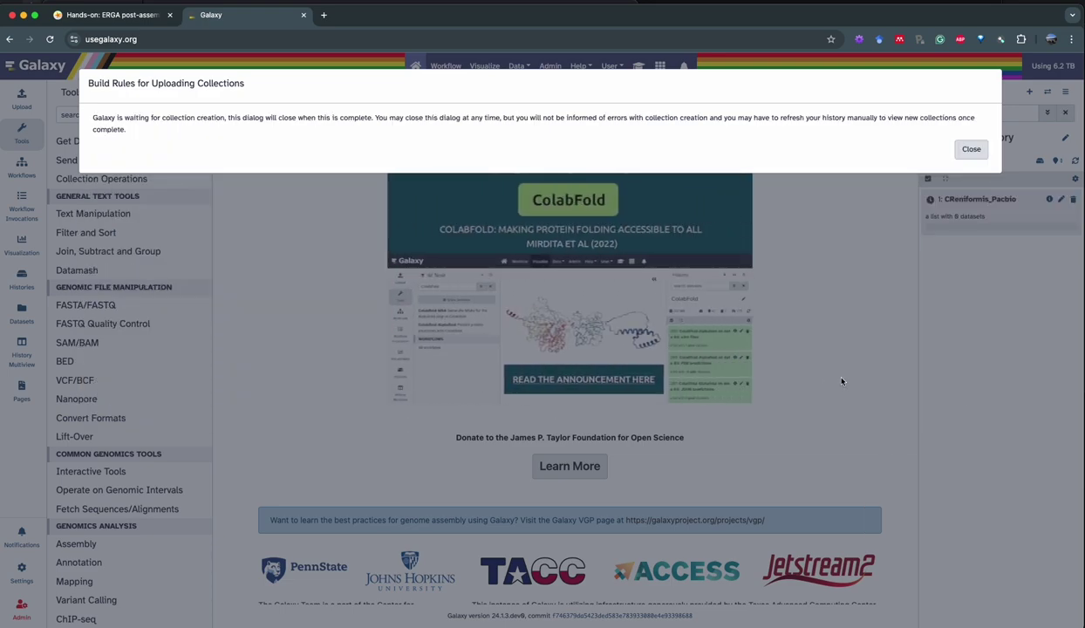
pyautogui.click(973, 150)
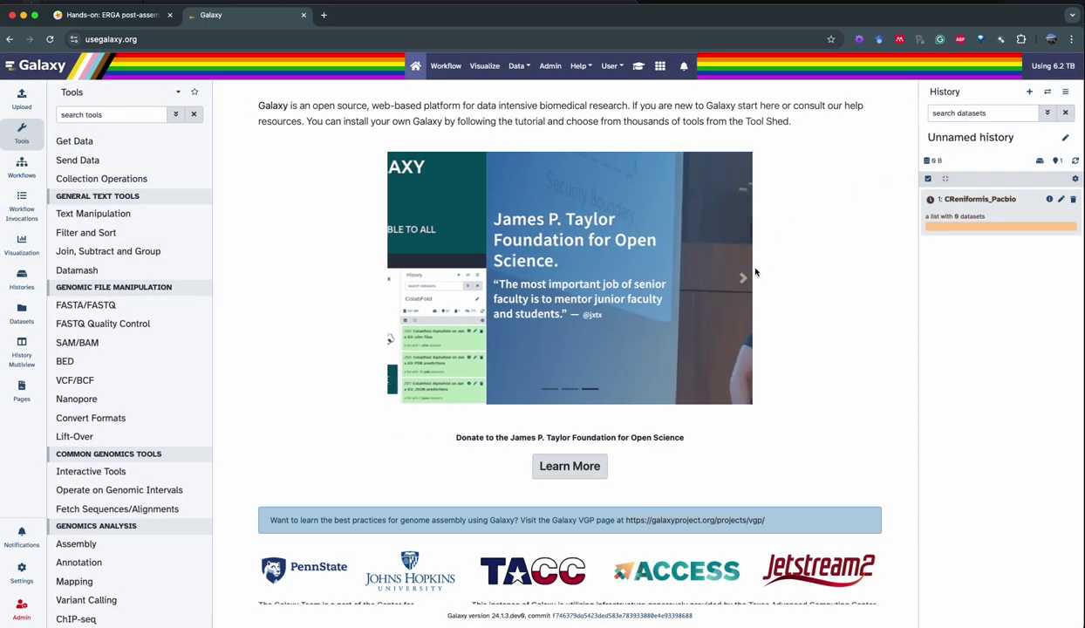
# - Copy the tutorial's step 3 table of remaining Zenodo datasets and return to Galaxy
pyautogui.click(132, 21)
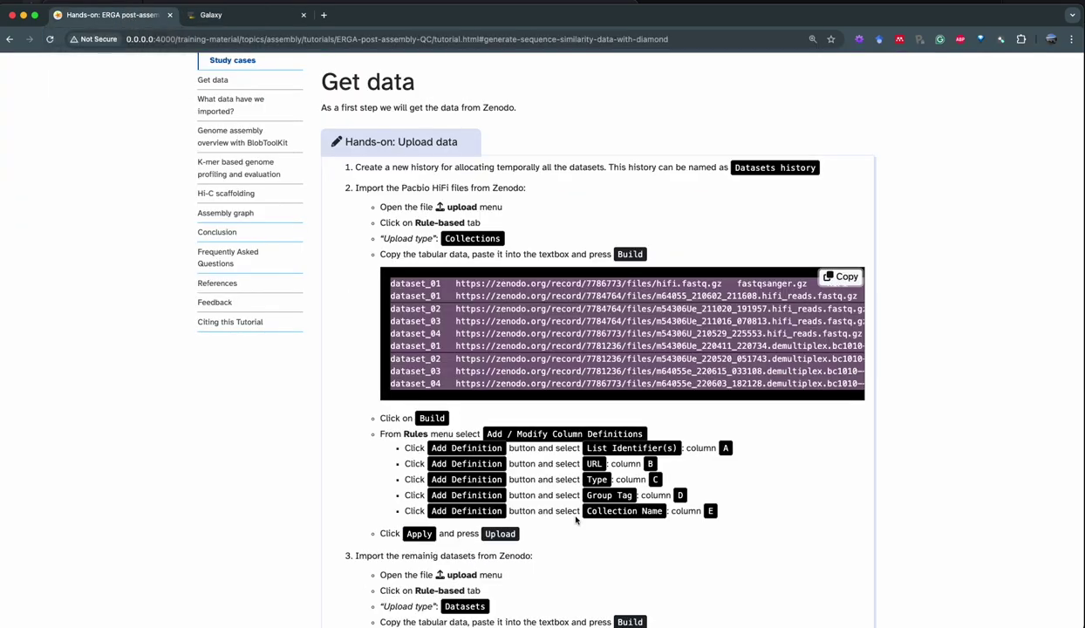
pyautogui.scroll(-3, 562, 510)
pyautogui.scroll(-3, 565, 518)
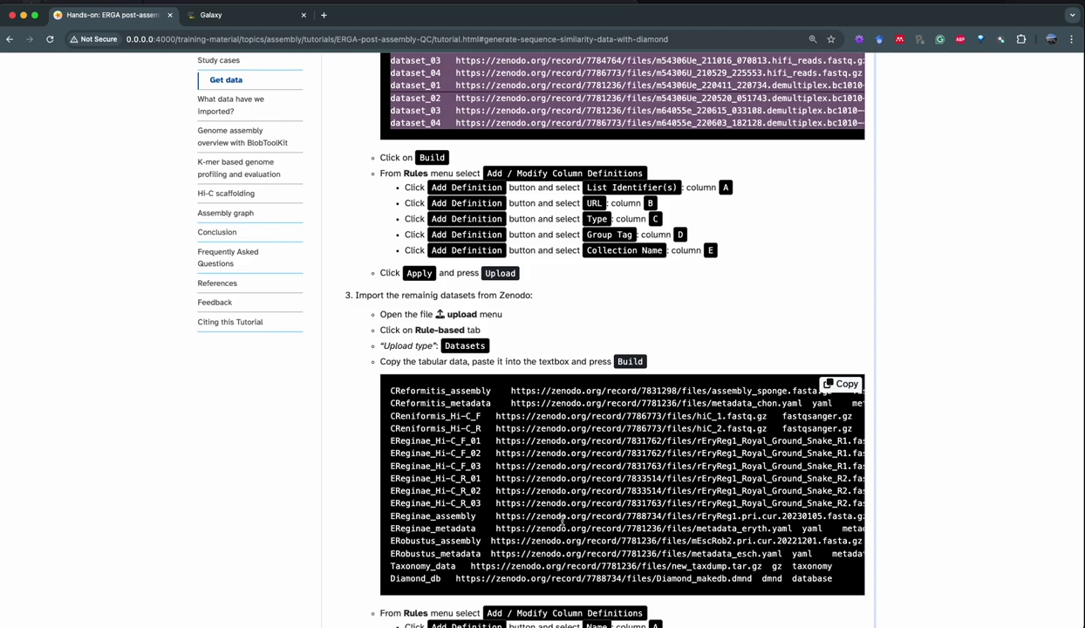
pyautogui.scroll(-1, 610, 548)
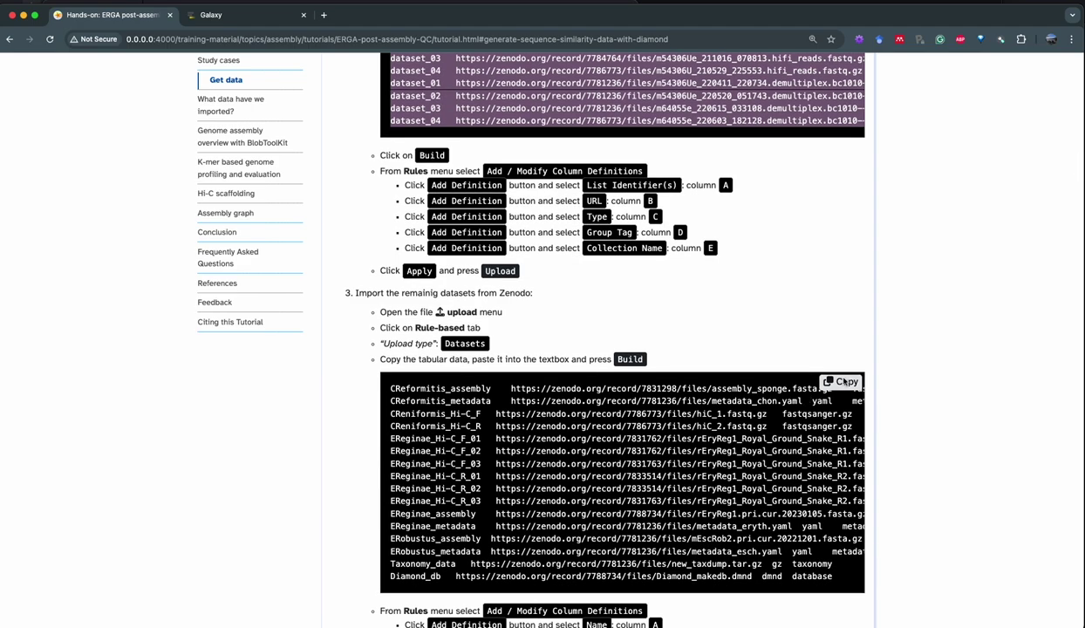
pyautogui.click(843, 384)
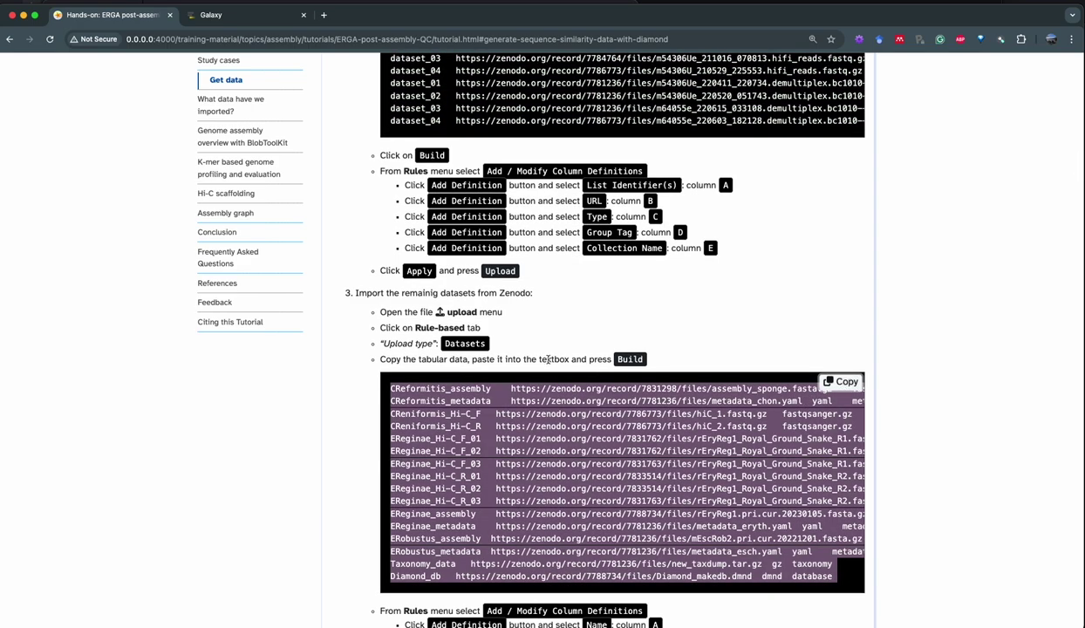
pyautogui.click(220, 18)
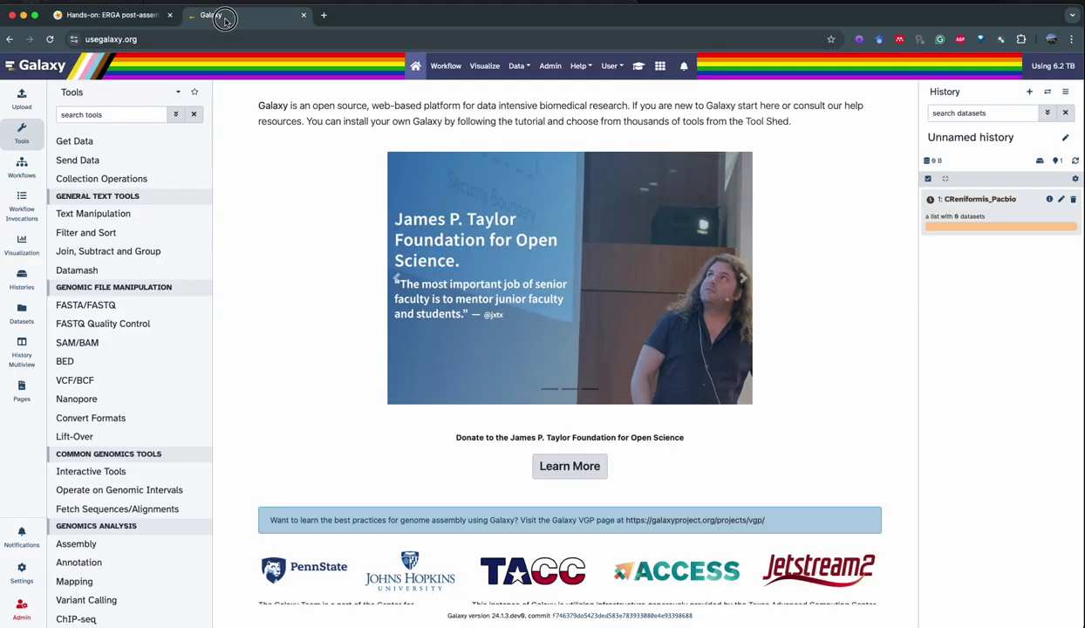
# - In the rule-based upload, replace the old PacBio row with the pasted Zenodo table
pyautogui.click(22, 98)
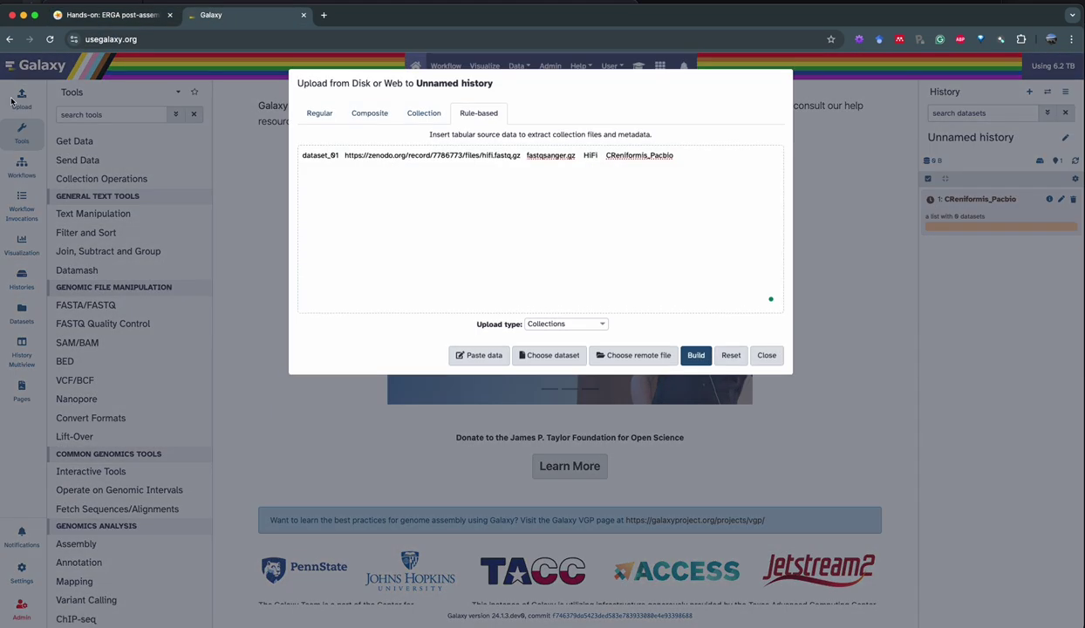
pyautogui.click(468, 154)
pyautogui.hotkey('ctrl', 'a')
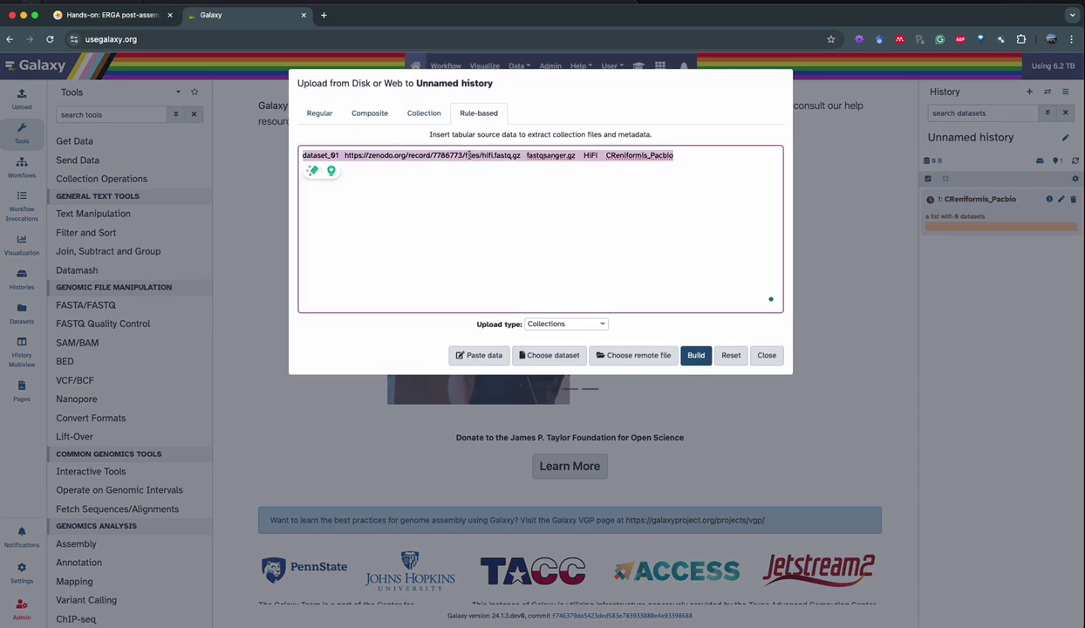
pyautogui.press('BackSpace')
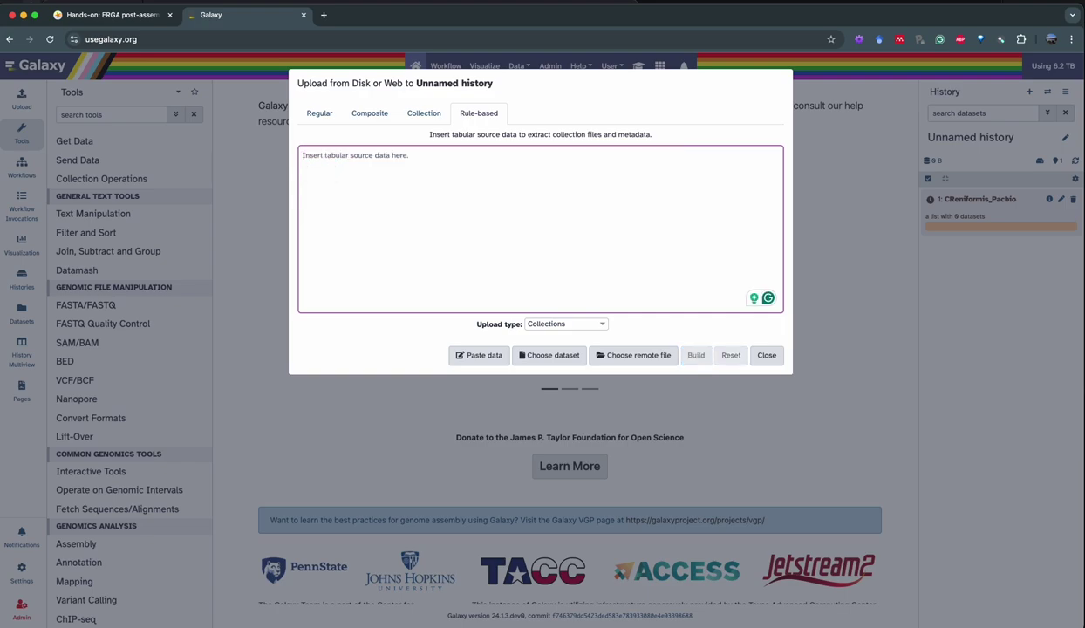
pyautogui.press('super+v')
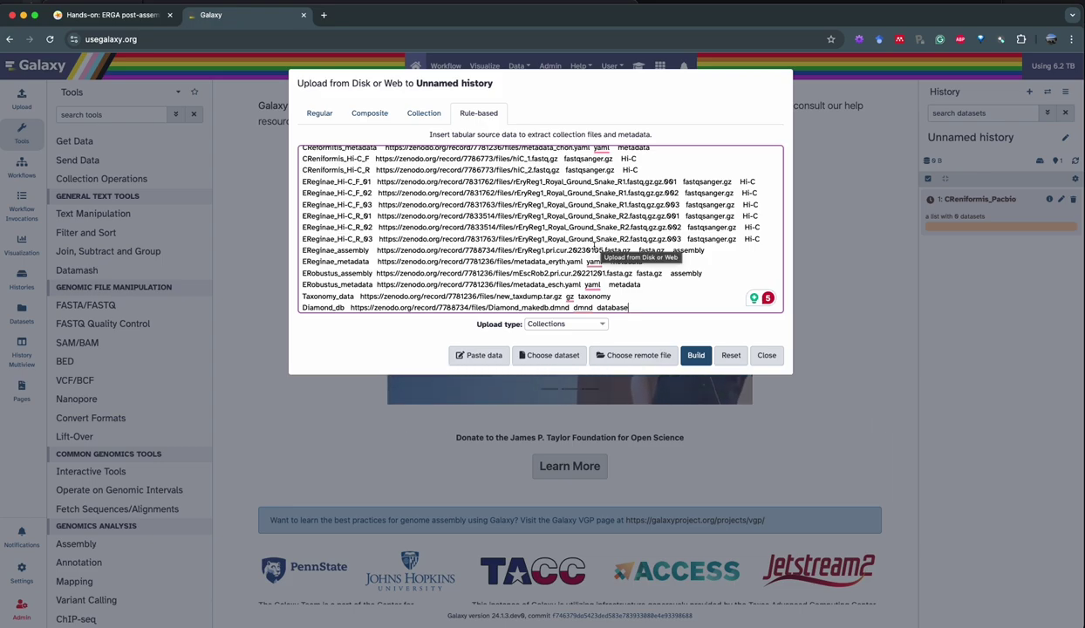
# - Delete the EReginae and ERobustus rows, keeping CReformitis, CReniformis Hi-C, Taxonomy_data and Diamond_db
pyautogui.doubleClick(310, 307)
pyautogui.doubleClick(311, 296)
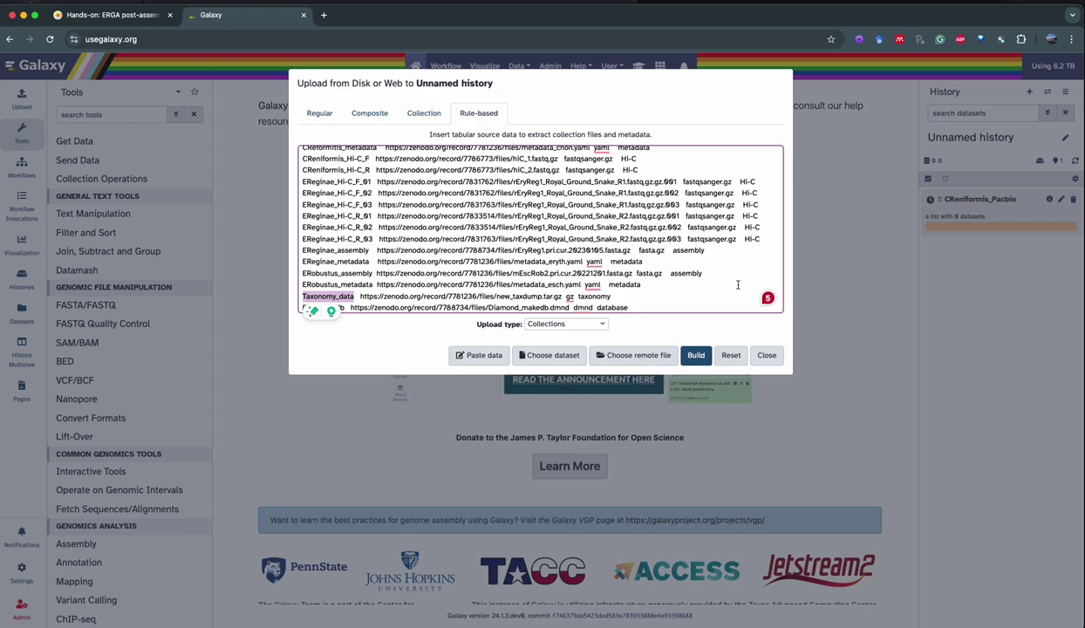
pyautogui.moveTo(643, 286); pyautogui.dragTo(293, 187)
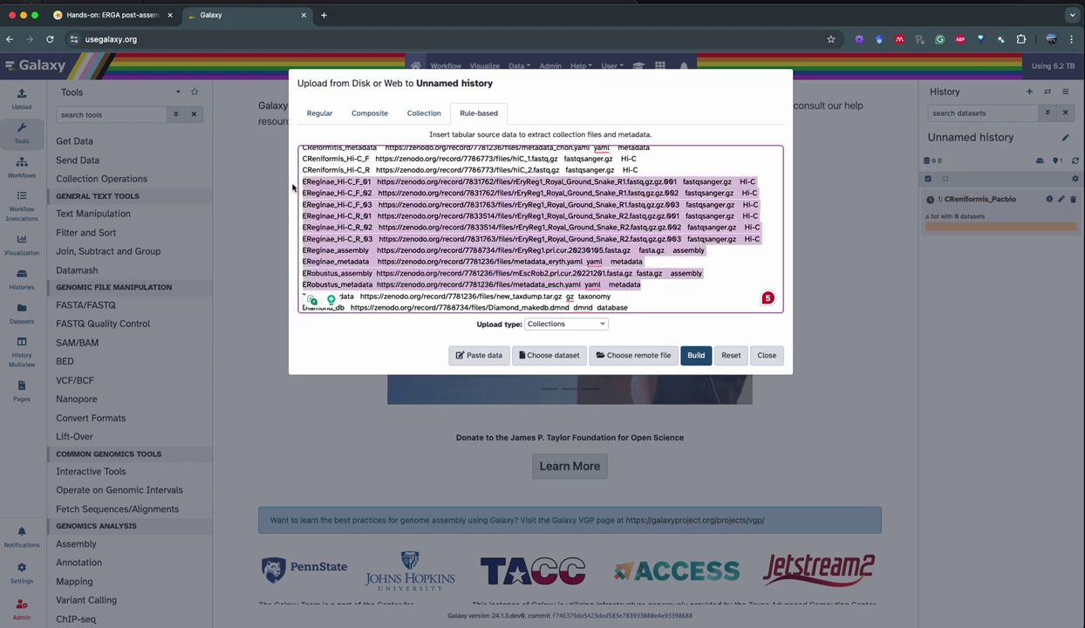
pyautogui.press('BackSpace')
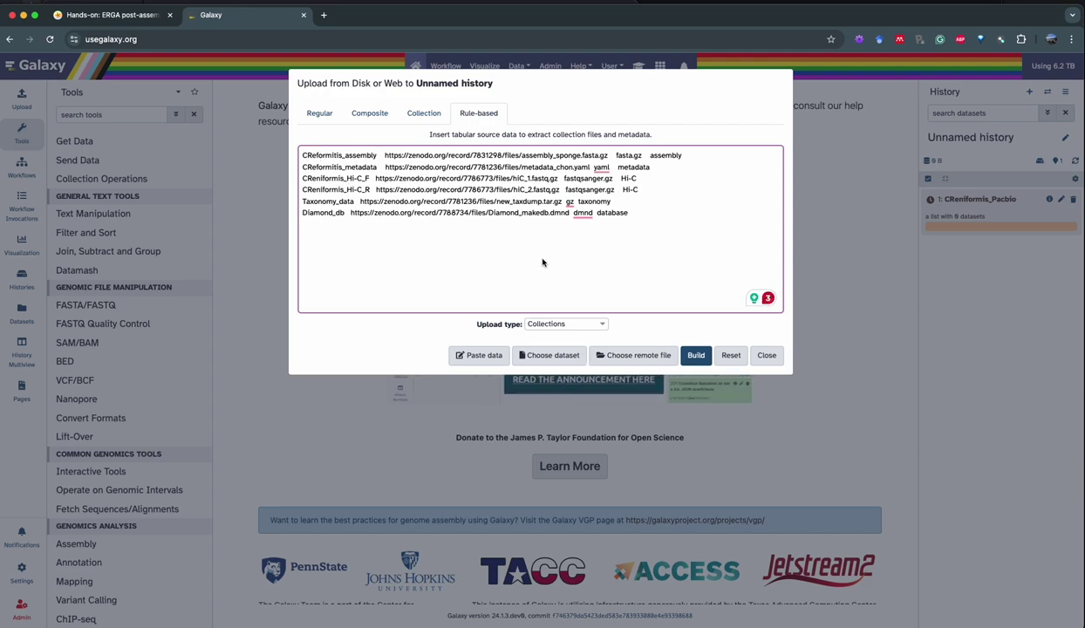
# - Set the upload type to Datasets and build upload rules from the table
pyautogui.click(542, 324)
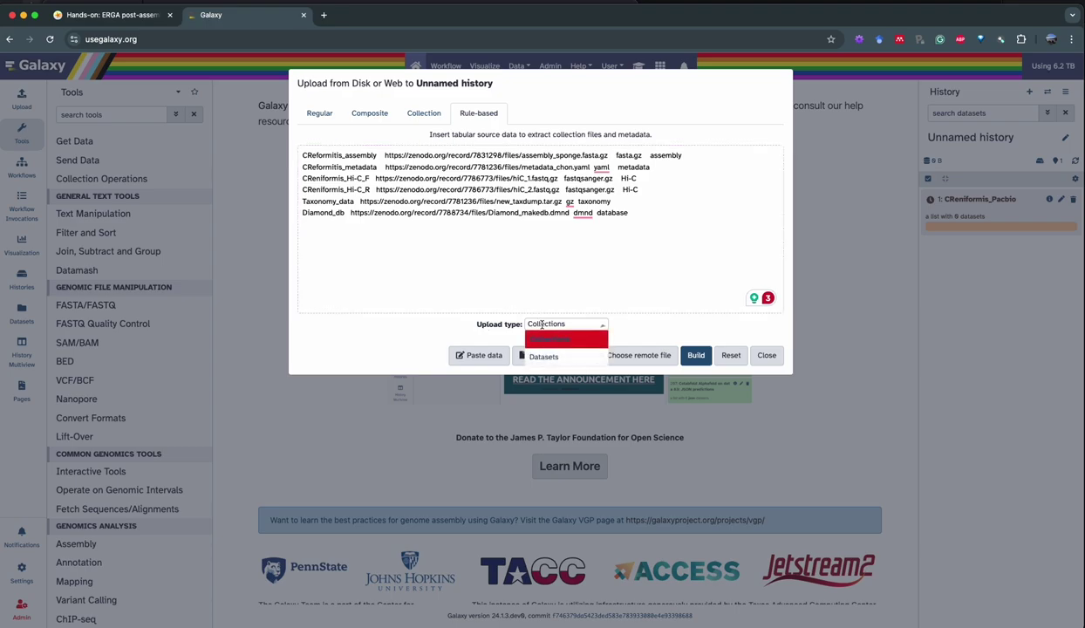
pyautogui.click(542, 352)
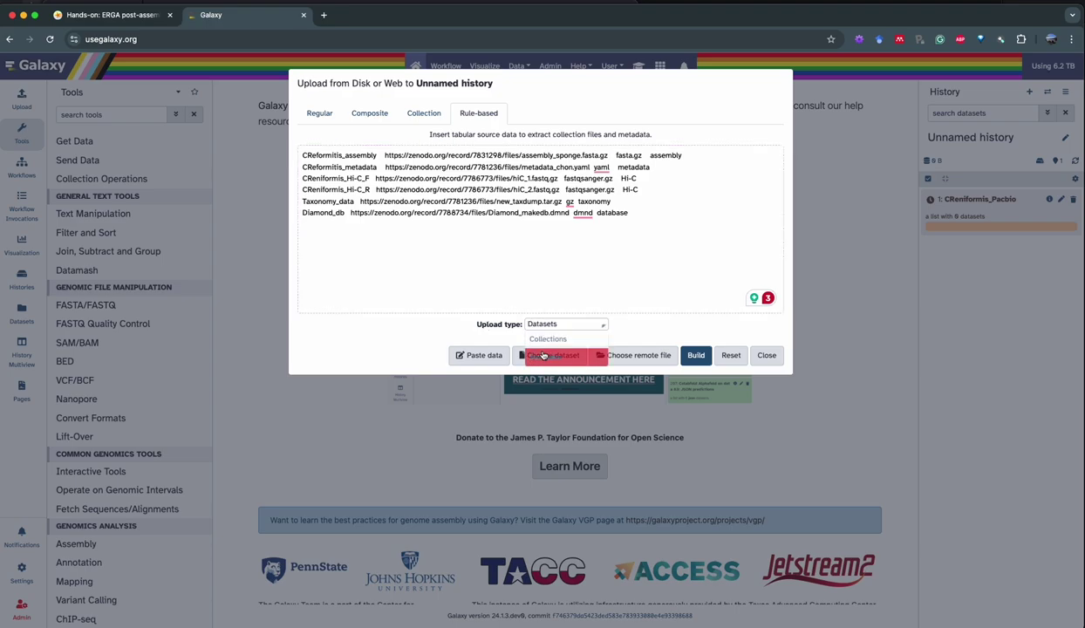
pyautogui.click(695, 355)
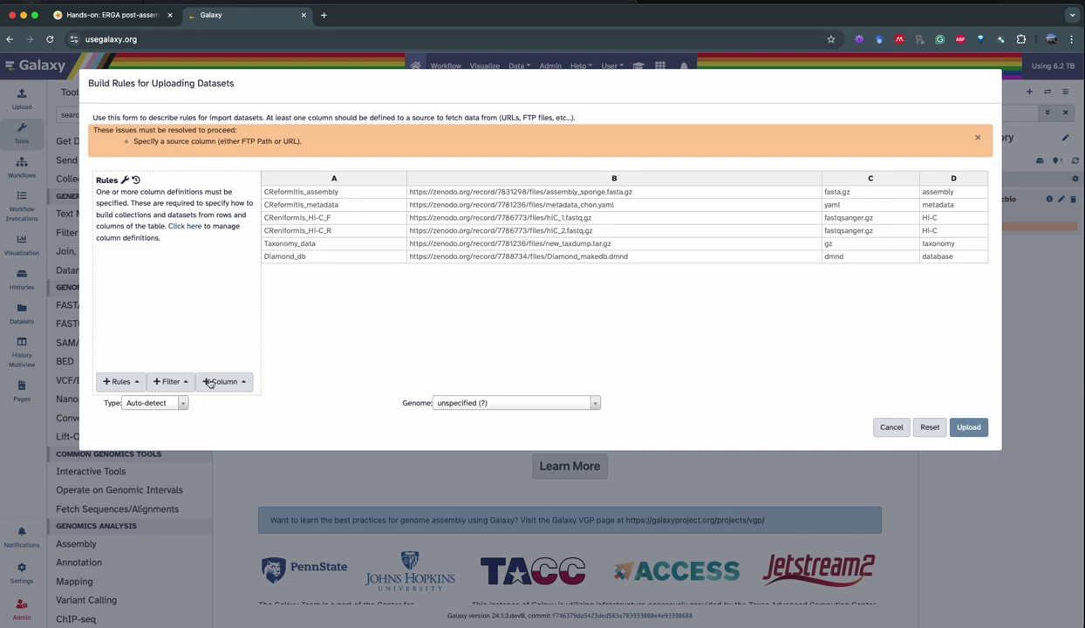
# - Define column A as the dataset Name and column B as the URL
pyautogui.click(133, 389)
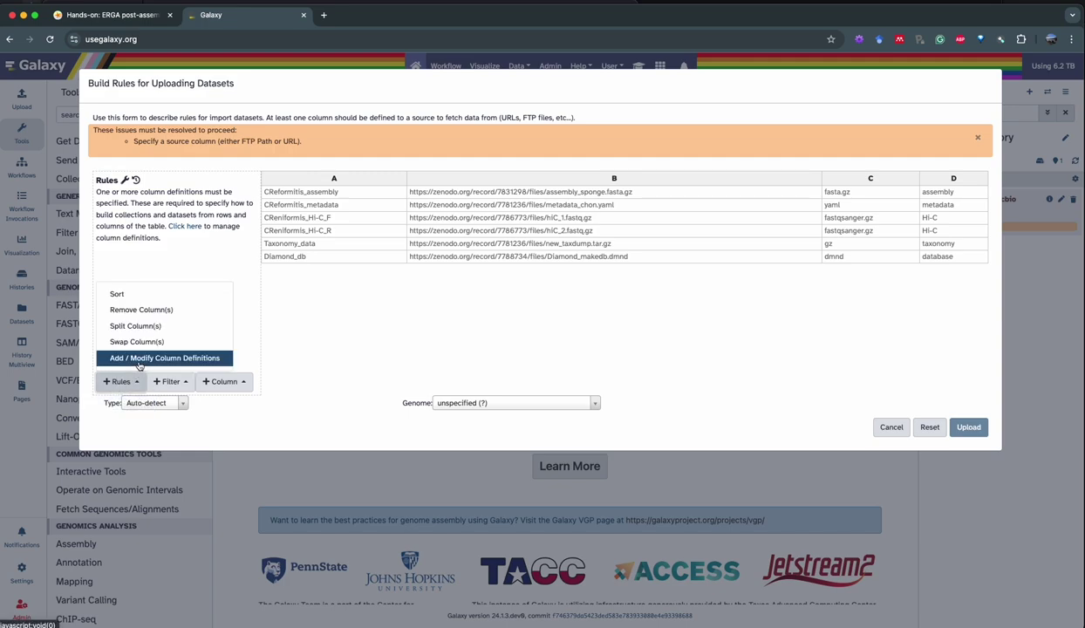
pyautogui.click(130, 360)
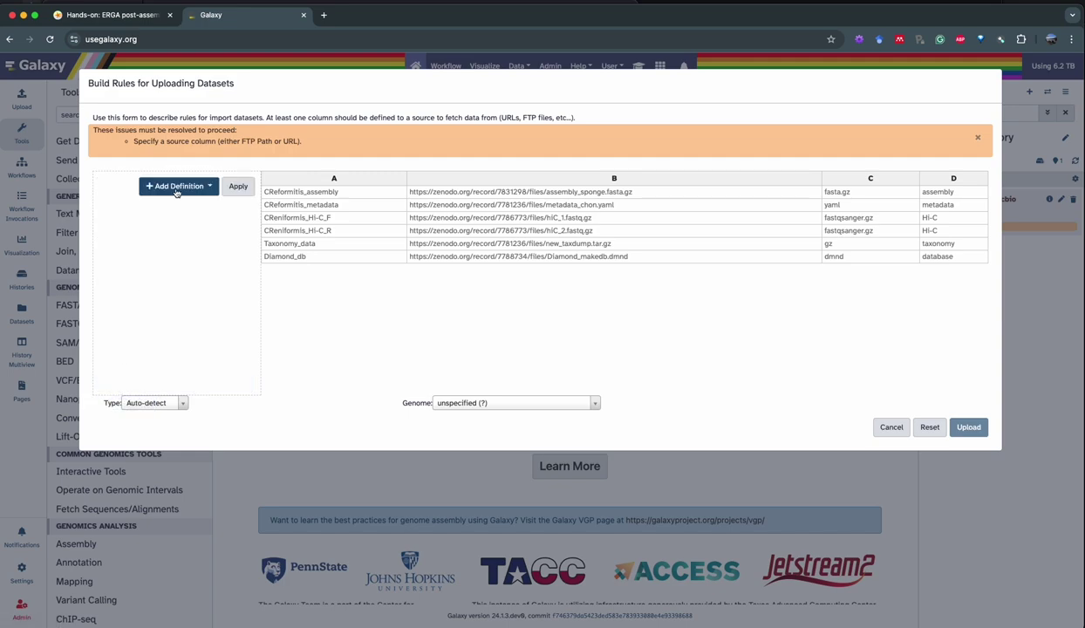
pyautogui.click(179, 187)
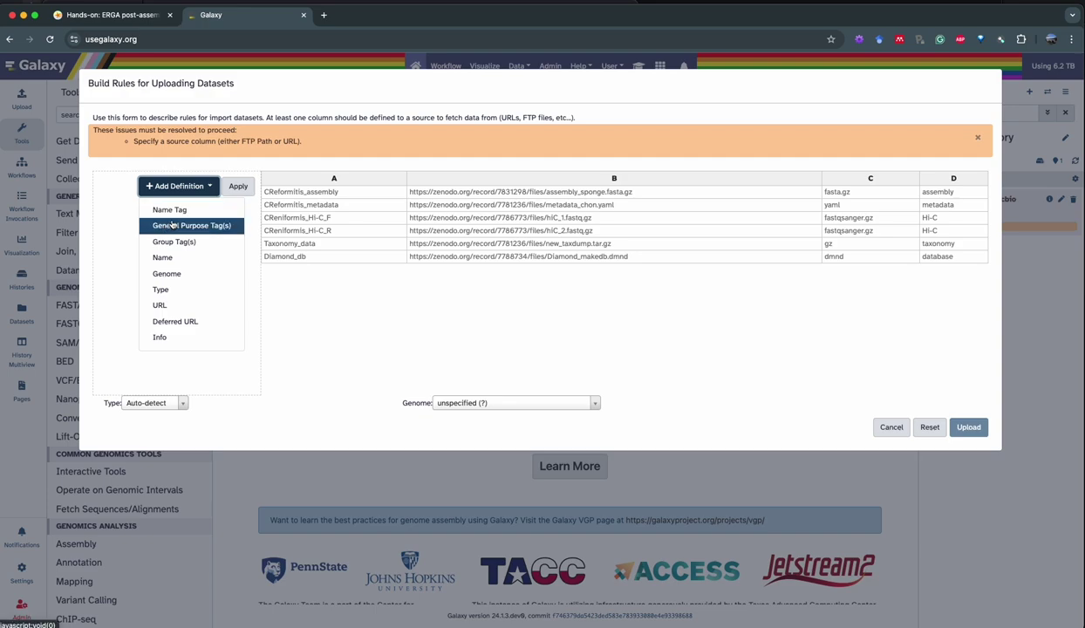
pyautogui.click(170, 259)
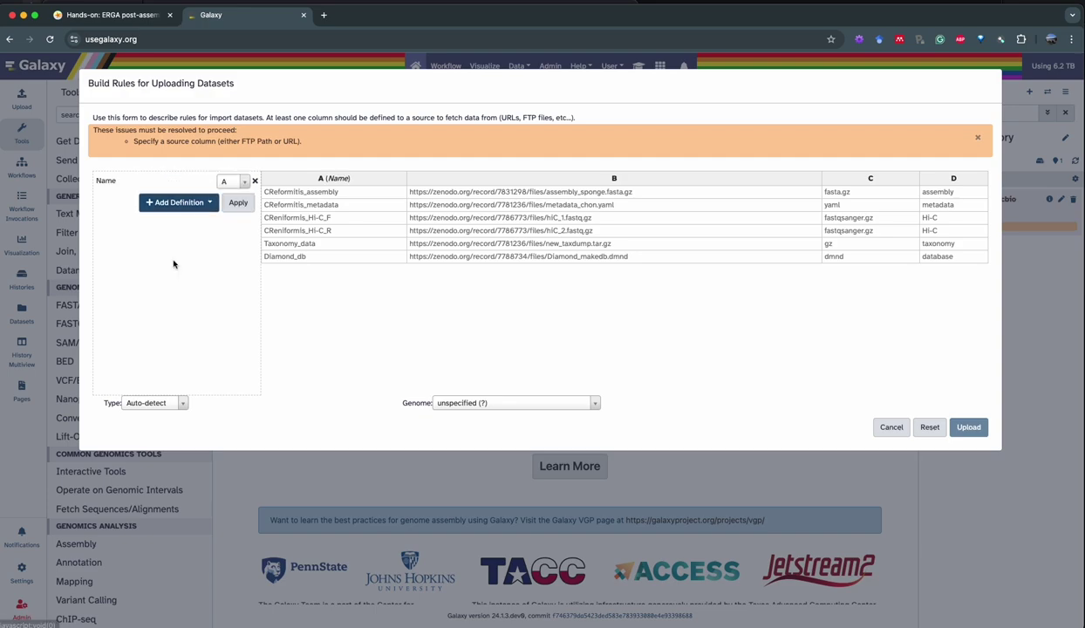
pyautogui.click(194, 205)
pyautogui.click(174, 305)
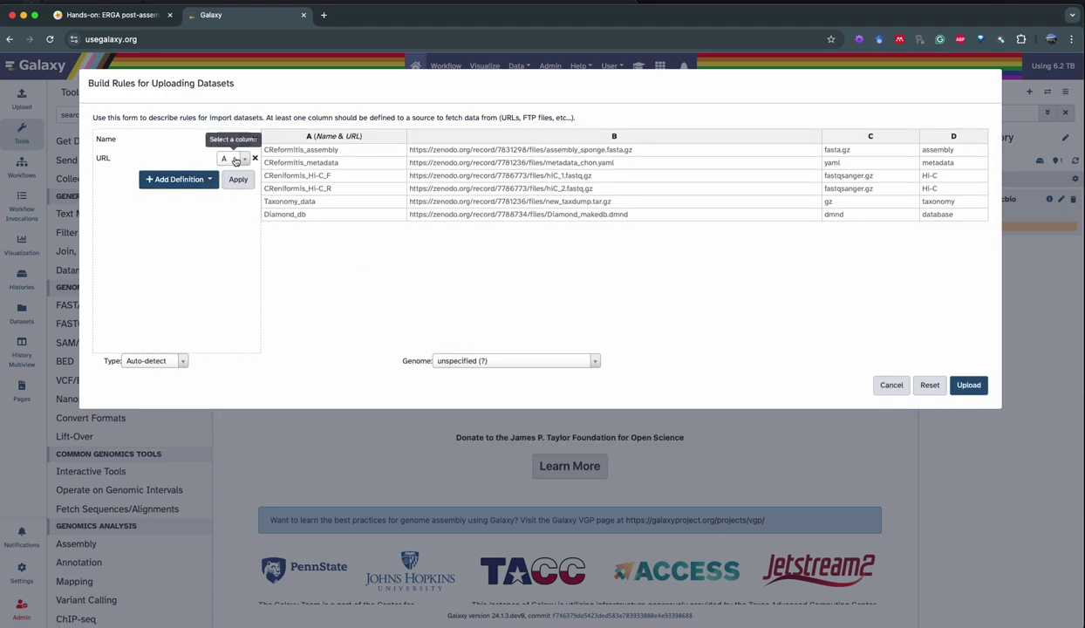
pyautogui.click(235, 161)
pyautogui.click(227, 206)
# - Define column C as Type and column D as Name Tag, apply, and upload
pyautogui.click(196, 181)
pyautogui.click(186, 268)
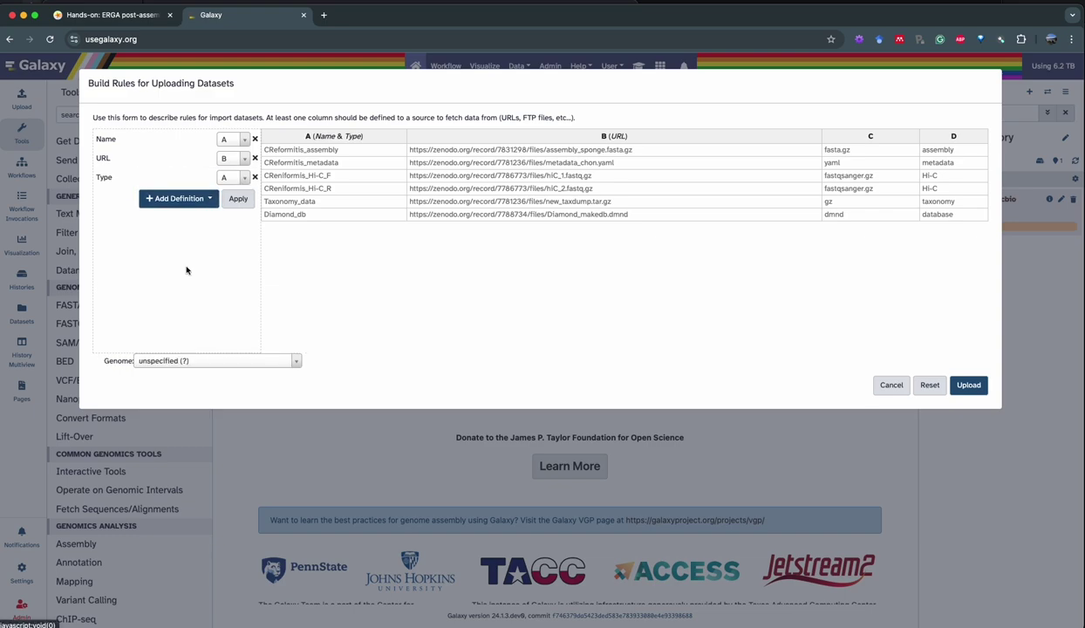
pyautogui.click(235, 177)
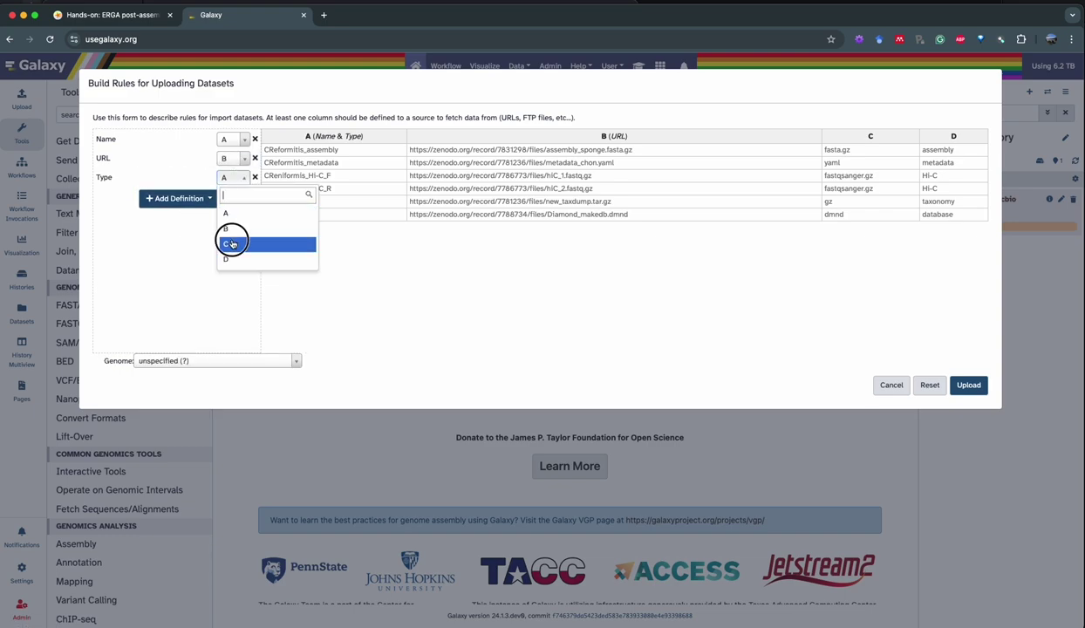
pyautogui.click(231, 244)
pyautogui.click(183, 201)
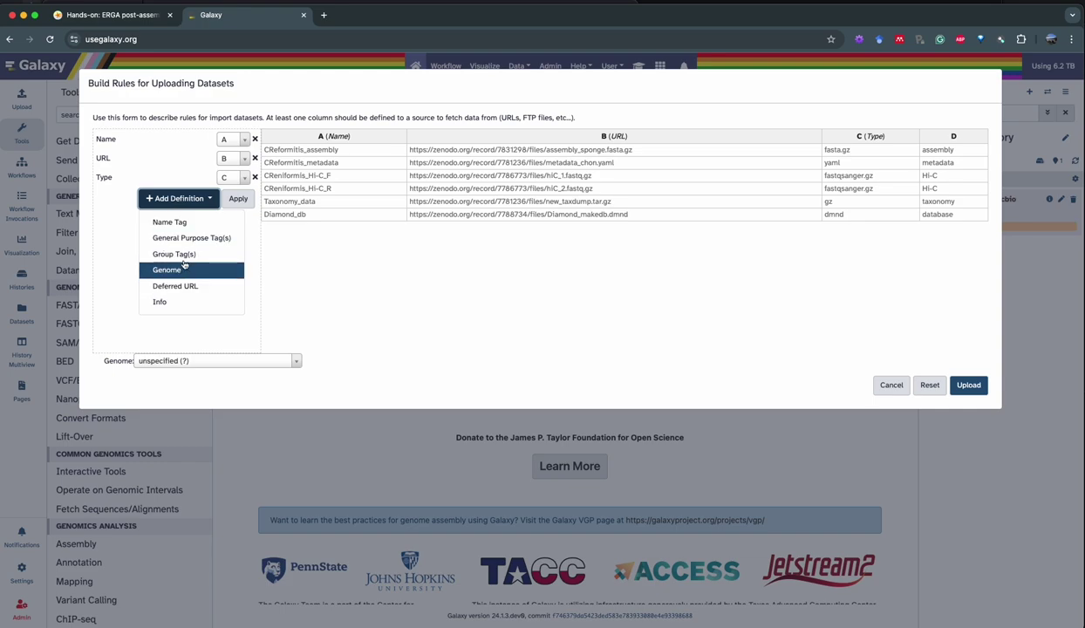
pyautogui.click(171, 222)
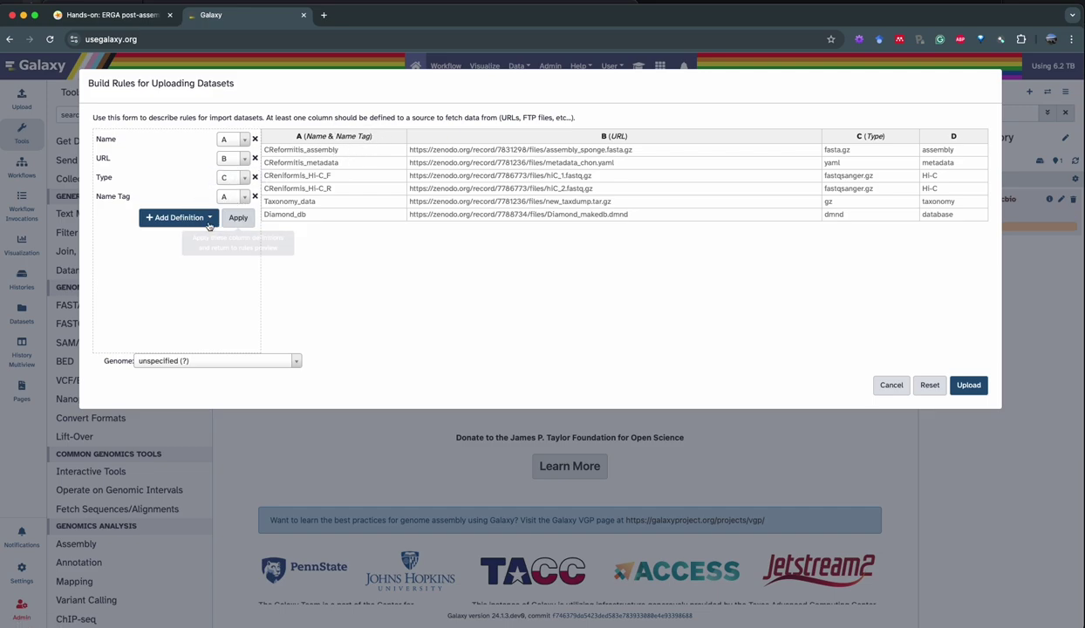
pyautogui.click(246, 197)
pyautogui.click(244, 273)
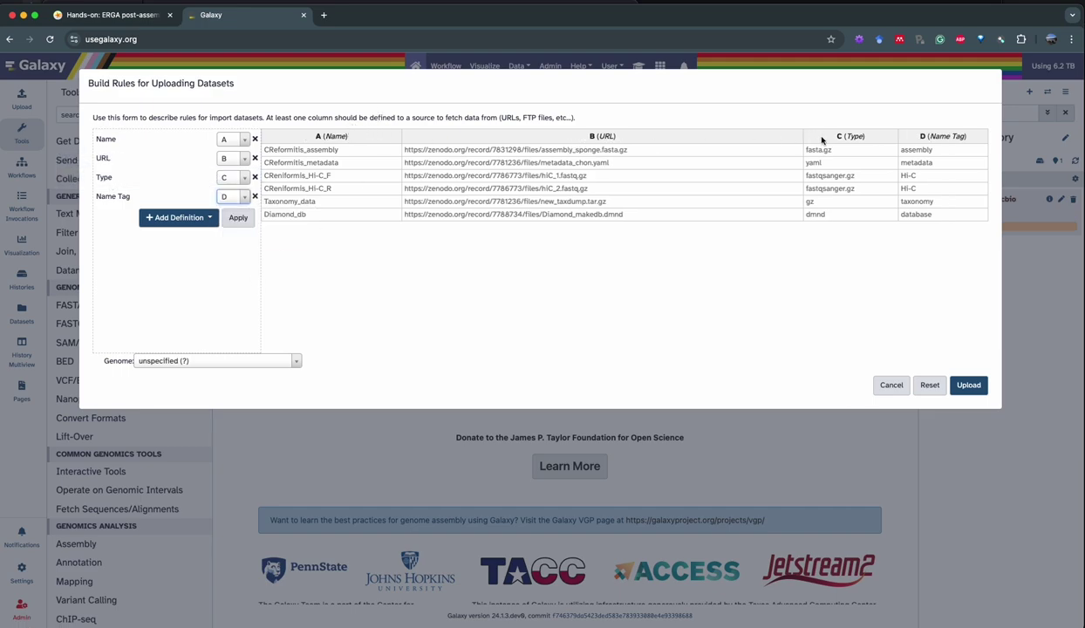
pyautogui.click(241, 218)
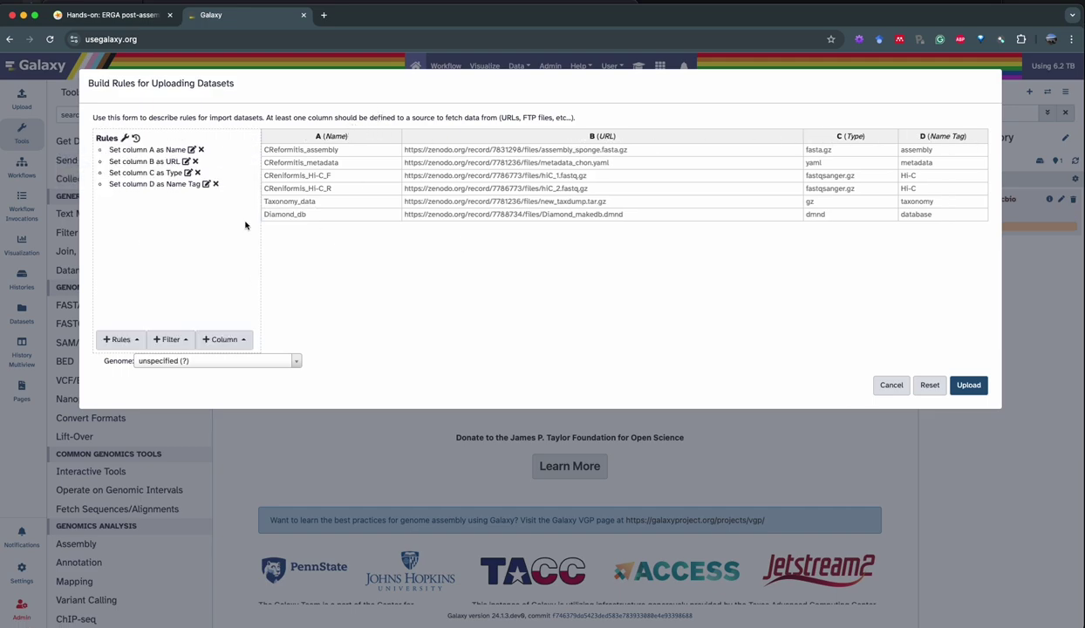
pyautogui.click(968, 384)
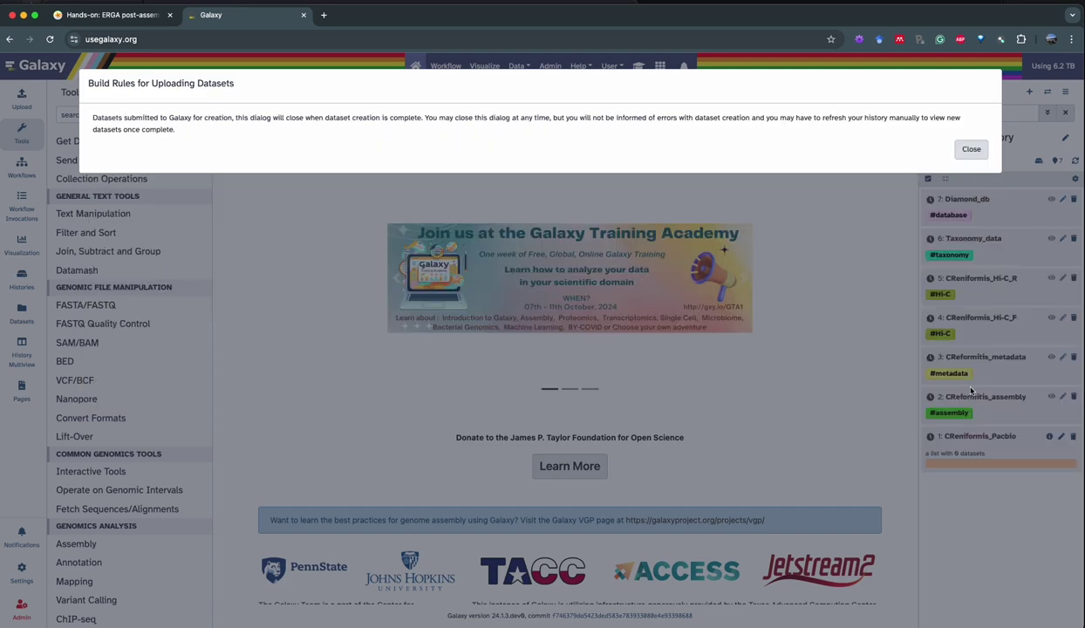
# - Dismiss the Build Rules submission dialog to return to the seven-item history
pyautogui.click(972, 149)
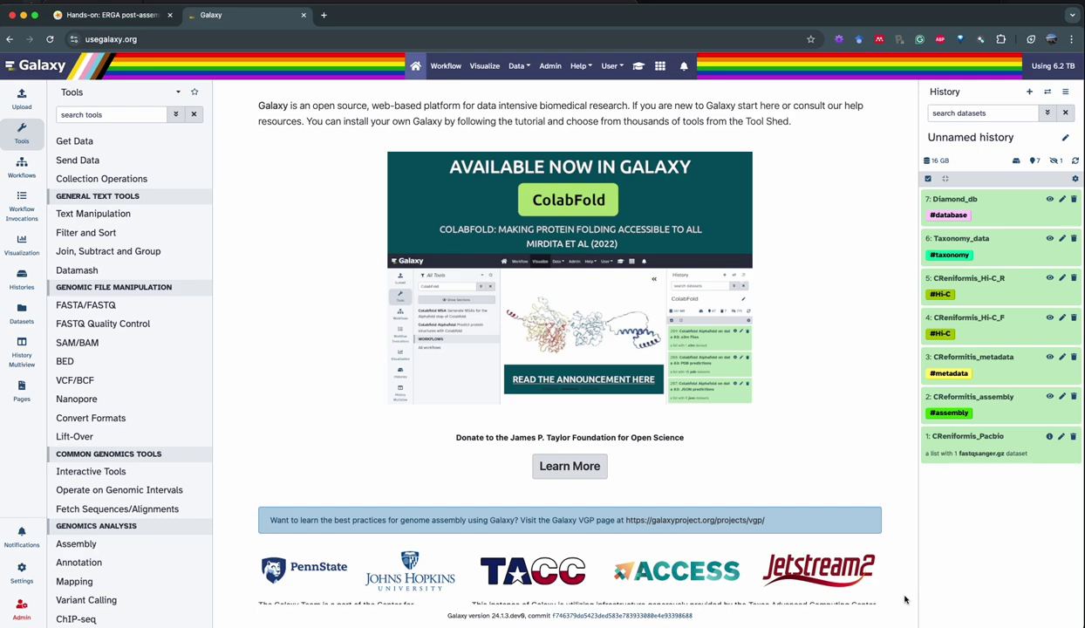
pyautogui.click(122, 20)
pyautogui.scroll(-5, 387, 253)
pyautogui.scroll(-5, 387, 255)
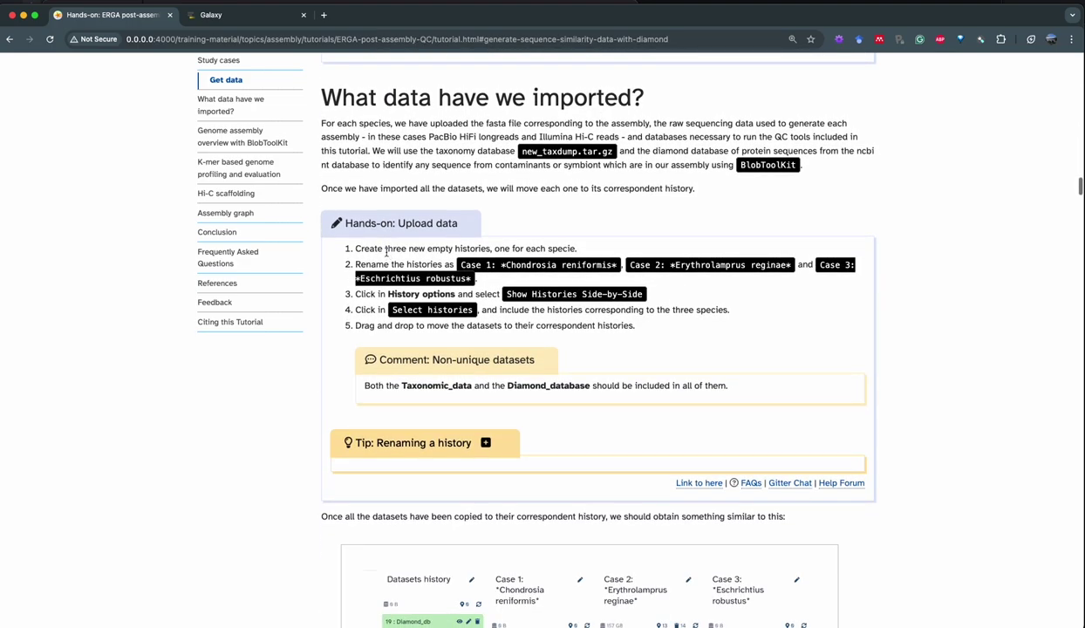
pyautogui.scroll(-15, 387, 253)
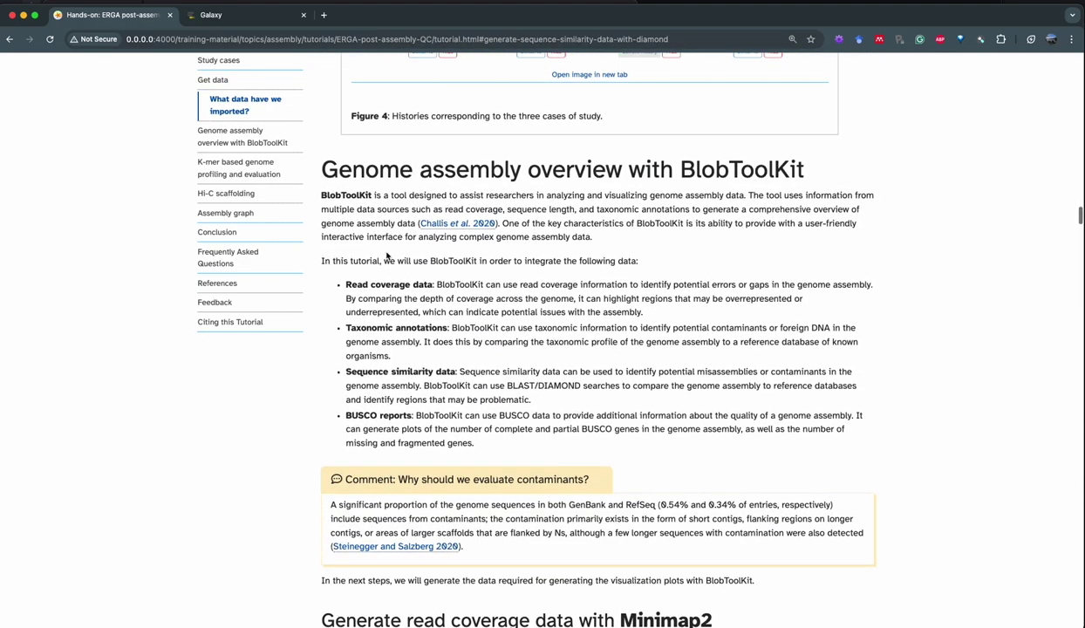
pyautogui.scroll(-3, 387, 254)
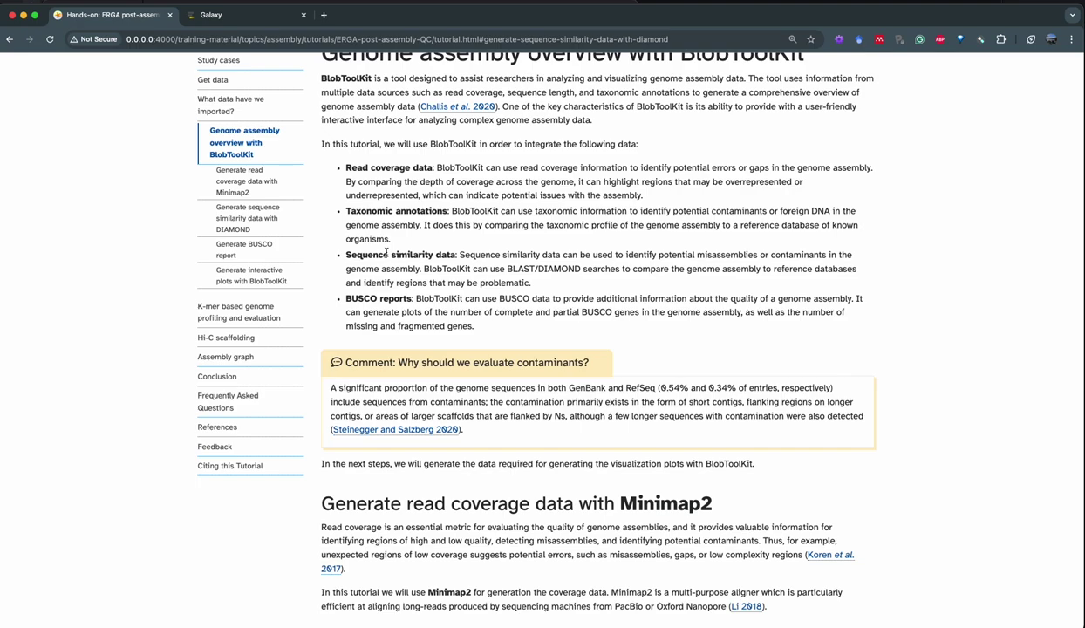
pyautogui.scroll(-5, 387, 252)
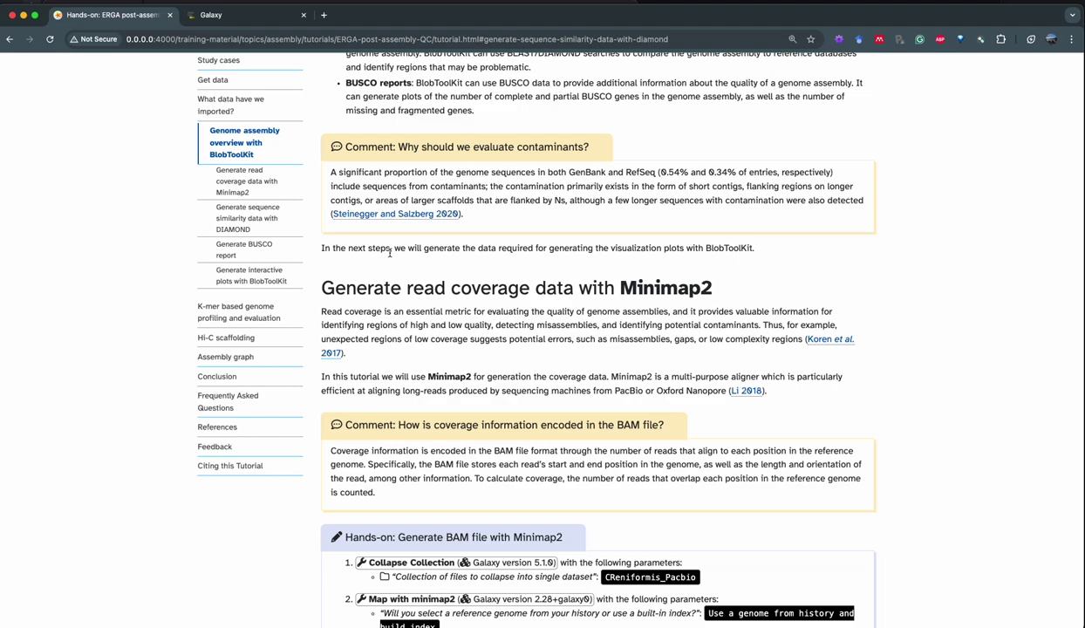
pyautogui.scroll(-5, 410, 250)
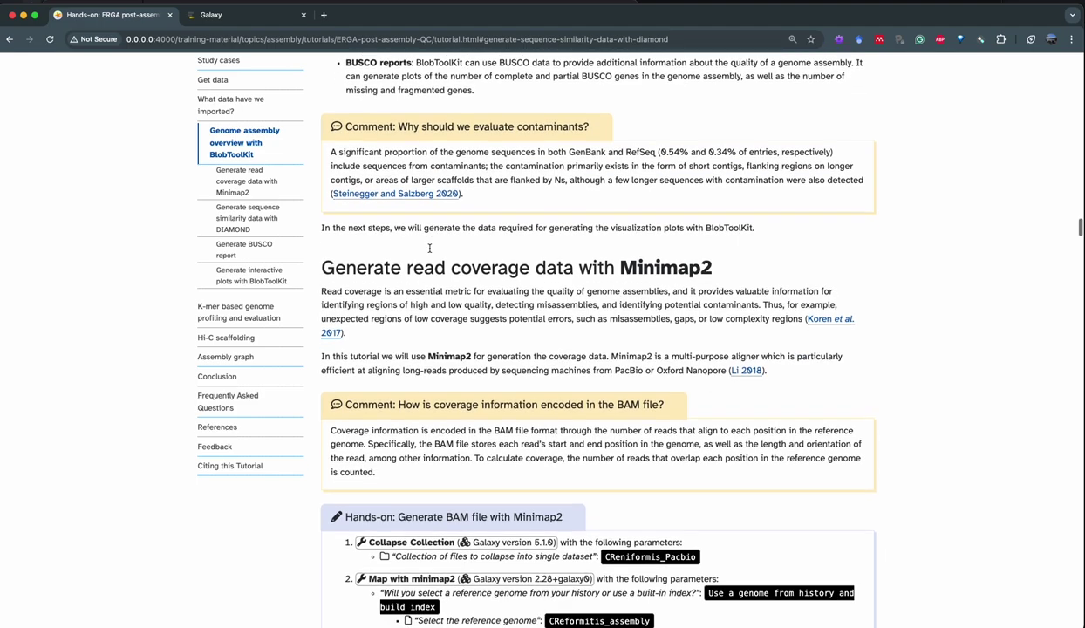
pyautogui.scroll(-1, 429, 249)
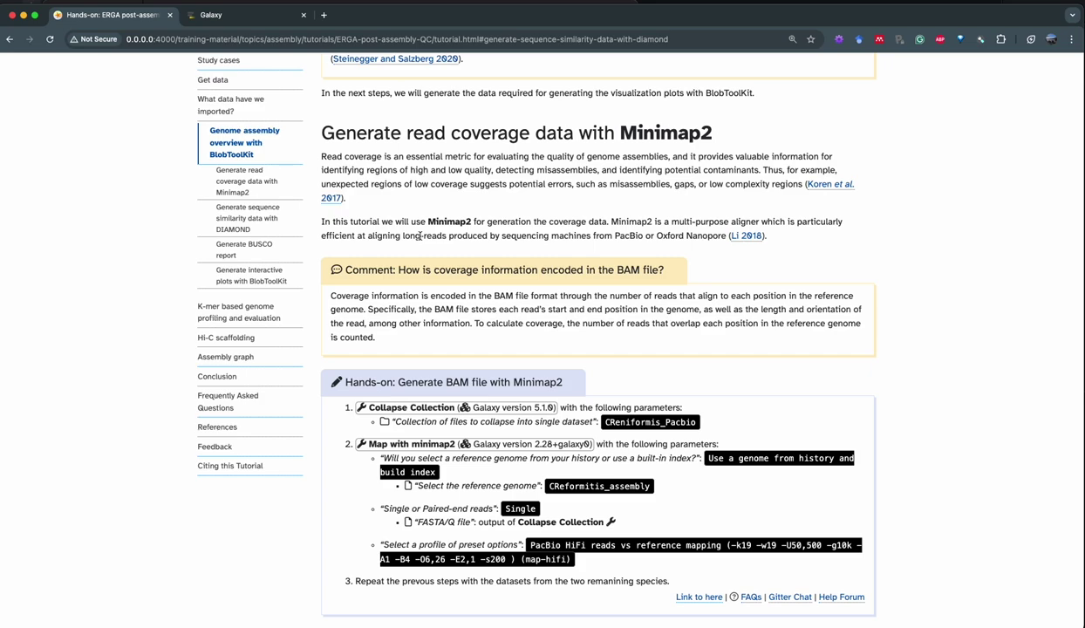
pyautogui.click(235, 21)
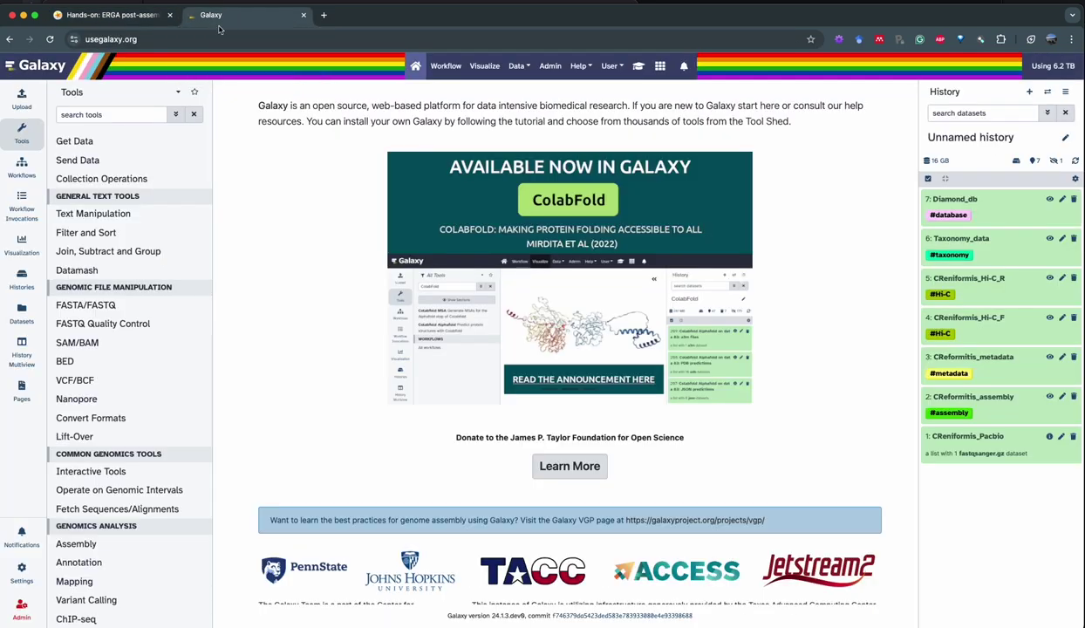
# - Search 'collap' and run Collapse Collection on the CReniformis_Pacbio dataset collection
pyautogui.click(97, 115)
pyautogui.write('collap')
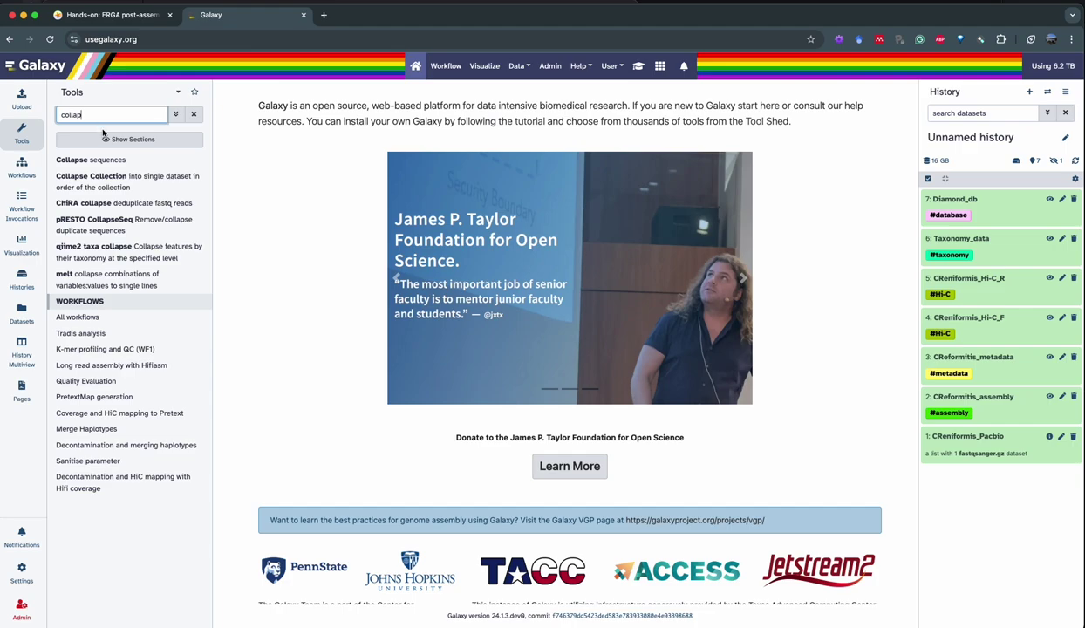
pyautogui.click(116, 181)
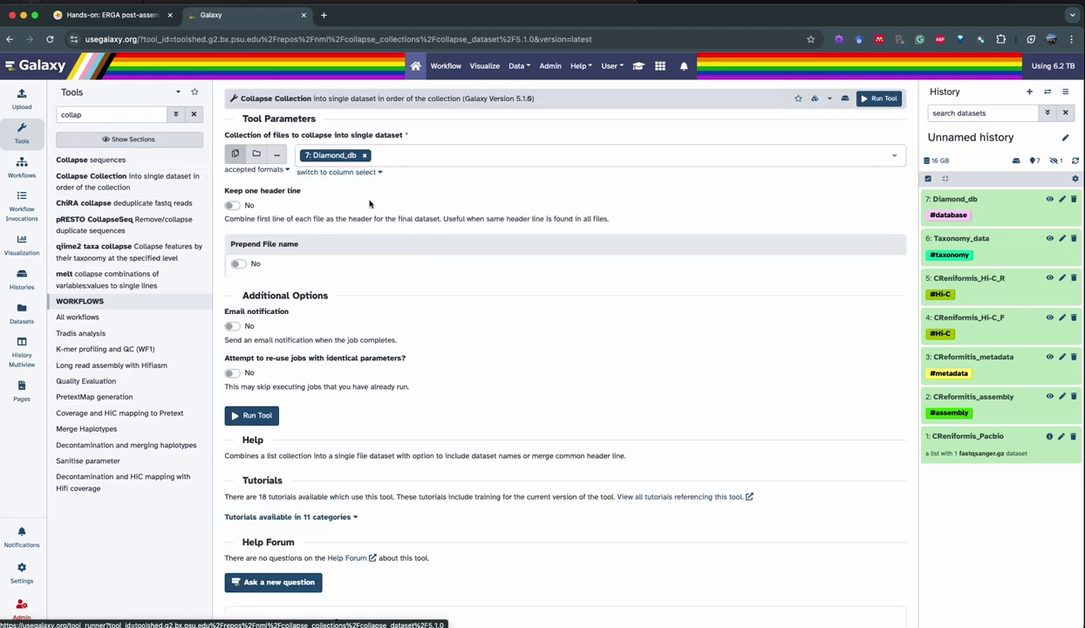
pyautogui.click(365, 155)
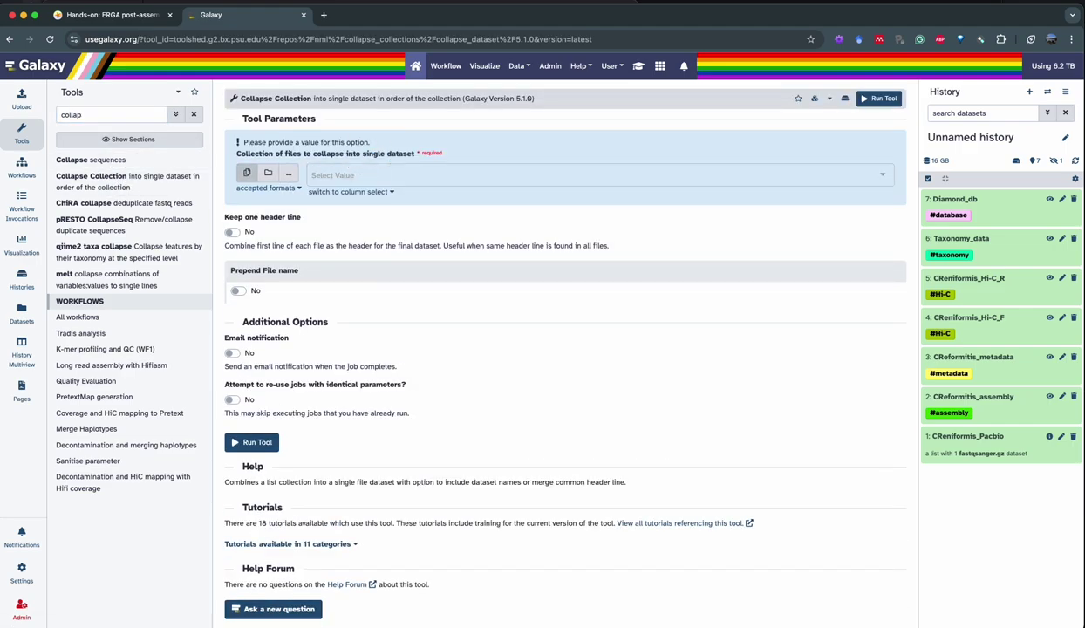
pyautogui.click(268, 176)
pyautogui.click(335, 174)
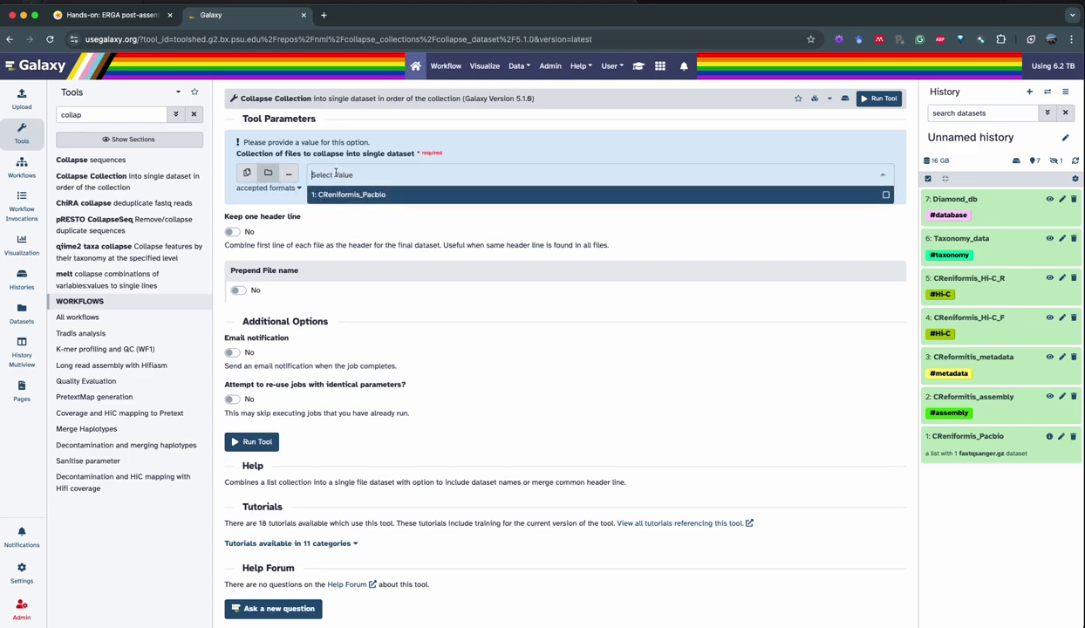
pyautogui.click(334, 191)
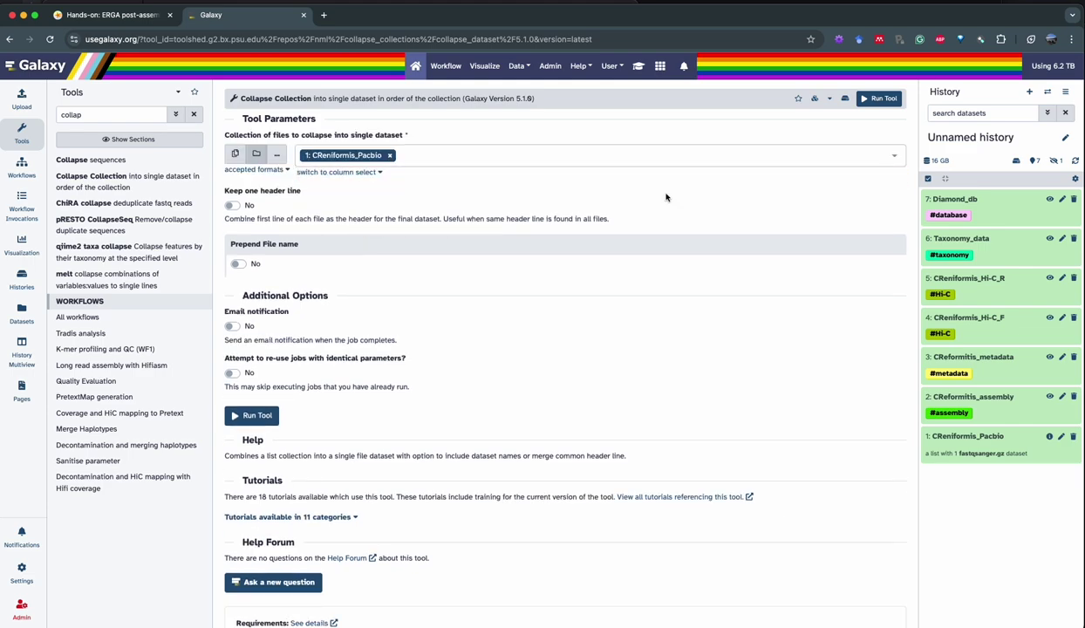
pyautogui.click(881, 102)
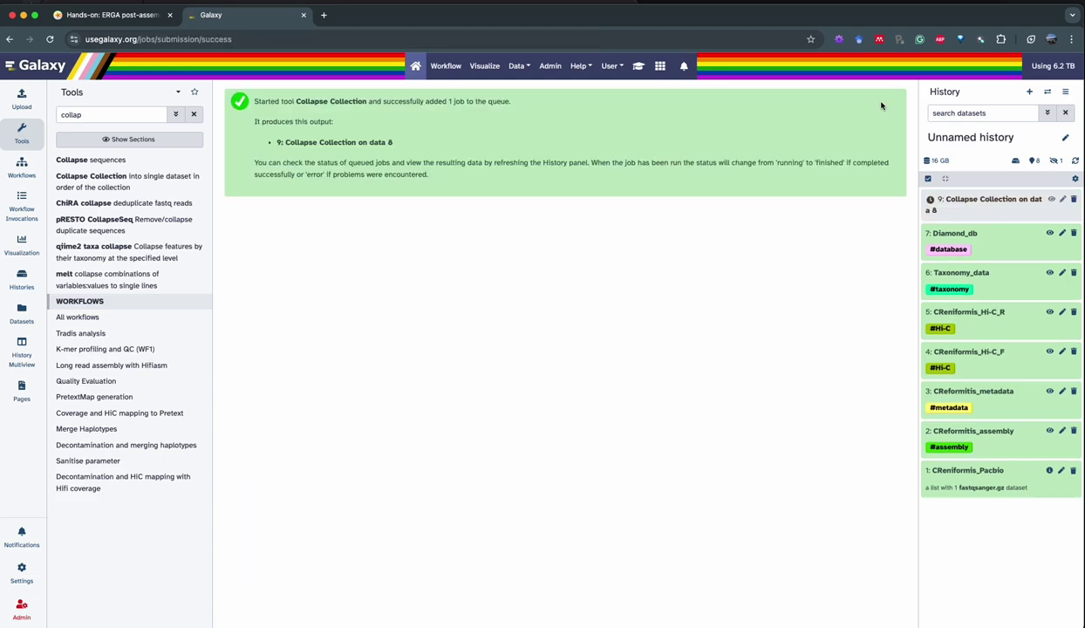
# - Open Map with minimap2 and build its index from the history dataset 2: CReformitis_assembly
pyautogui.doubleClick(116, 115)
pyautogui.write('minim')
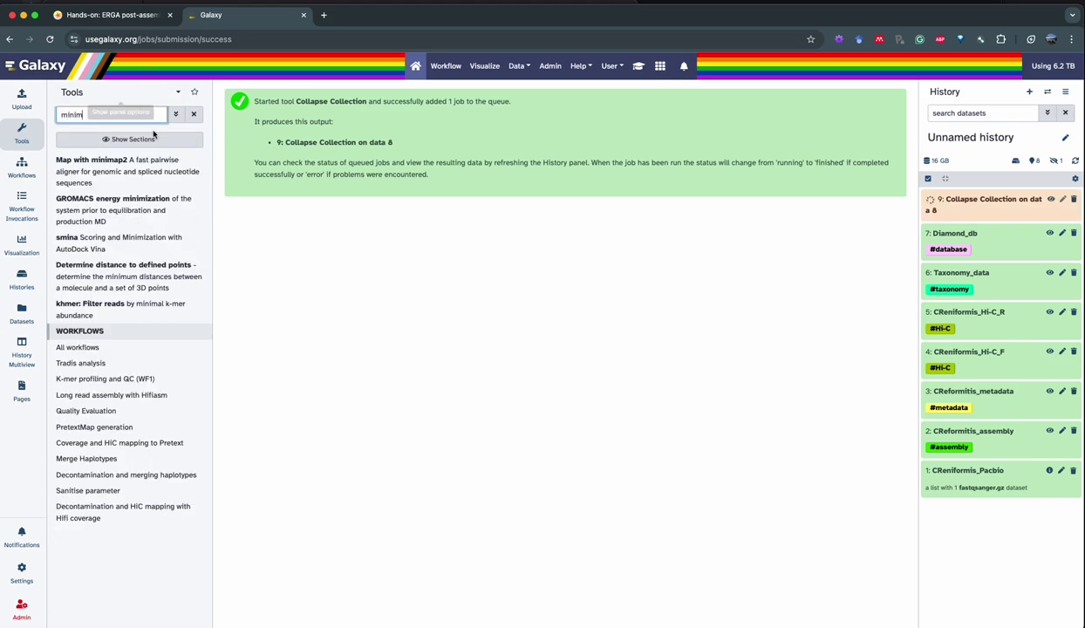
pyautogui.click(150, 162)
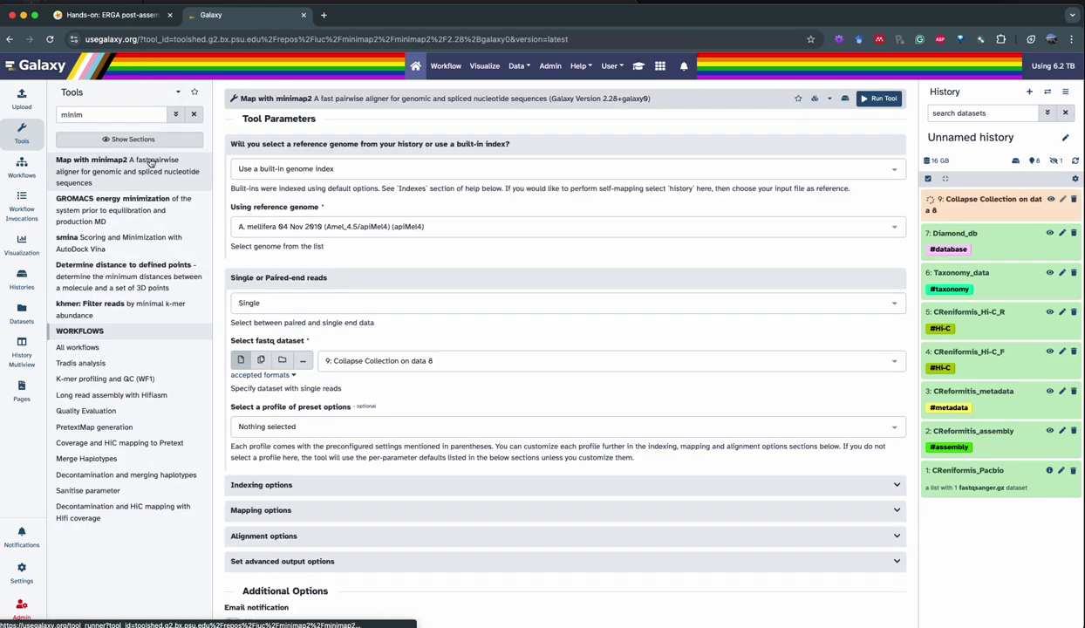
pyautogui.click(282, 171)
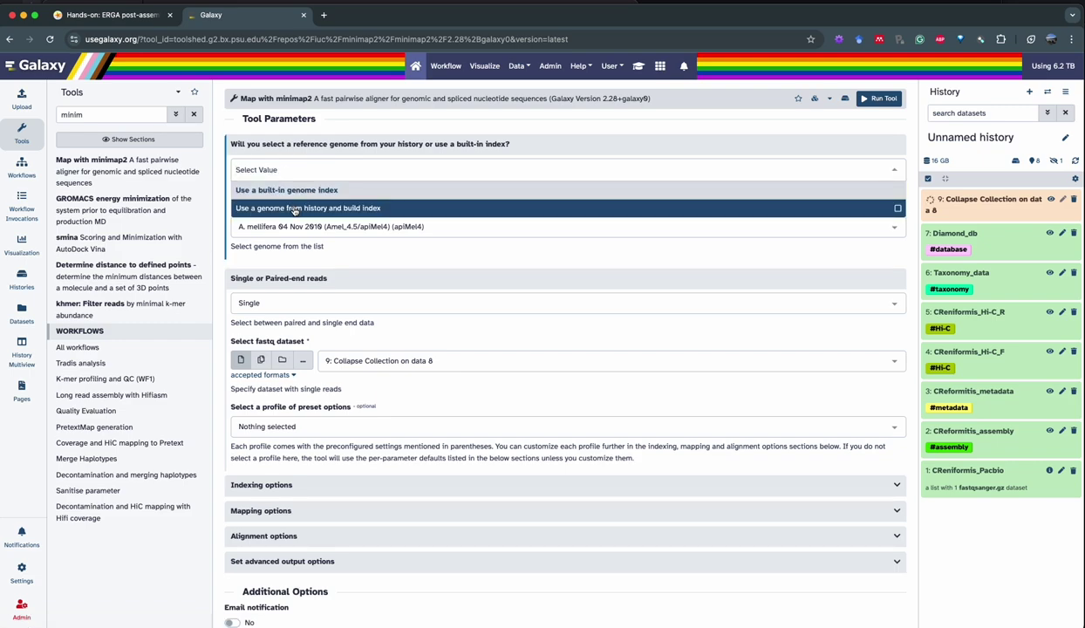
pyautogui.click(295, 210)
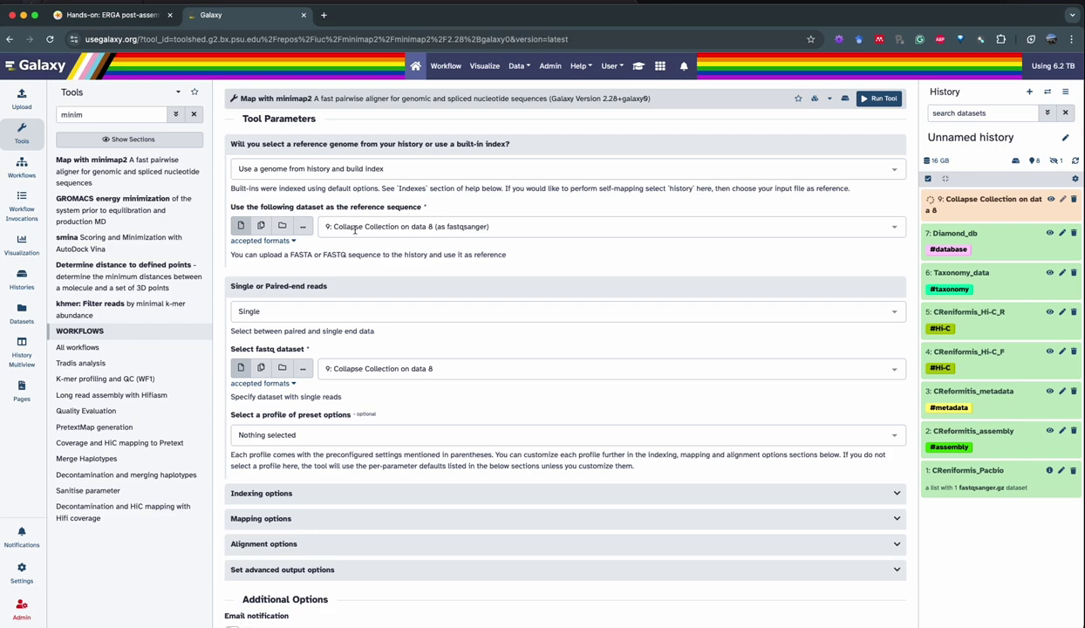
pyautogui.click(354, 228)
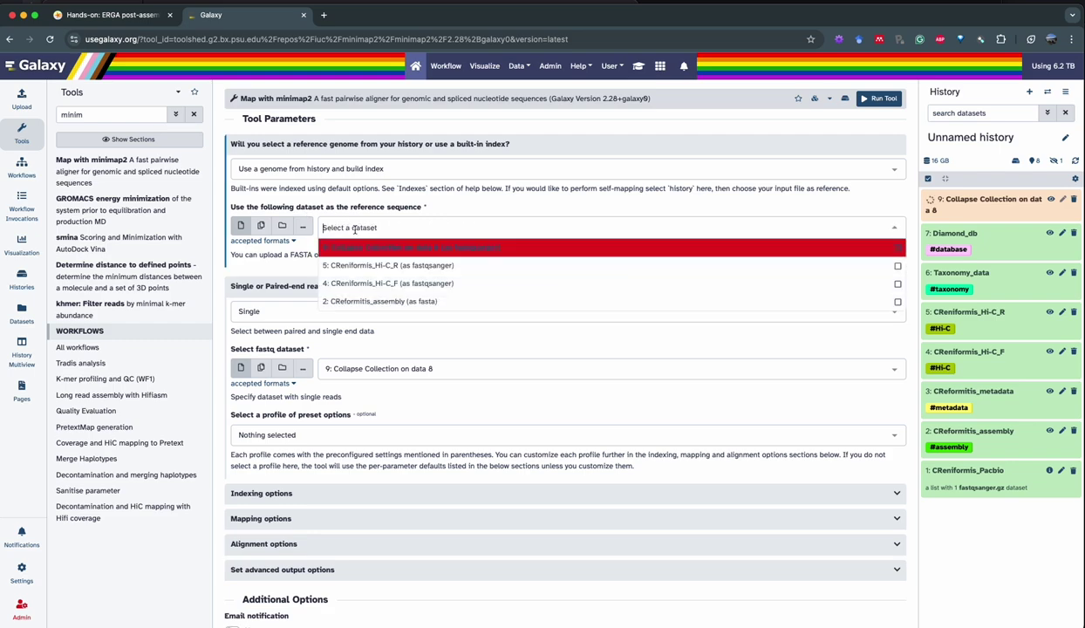
pyautogui.click(360, 307)
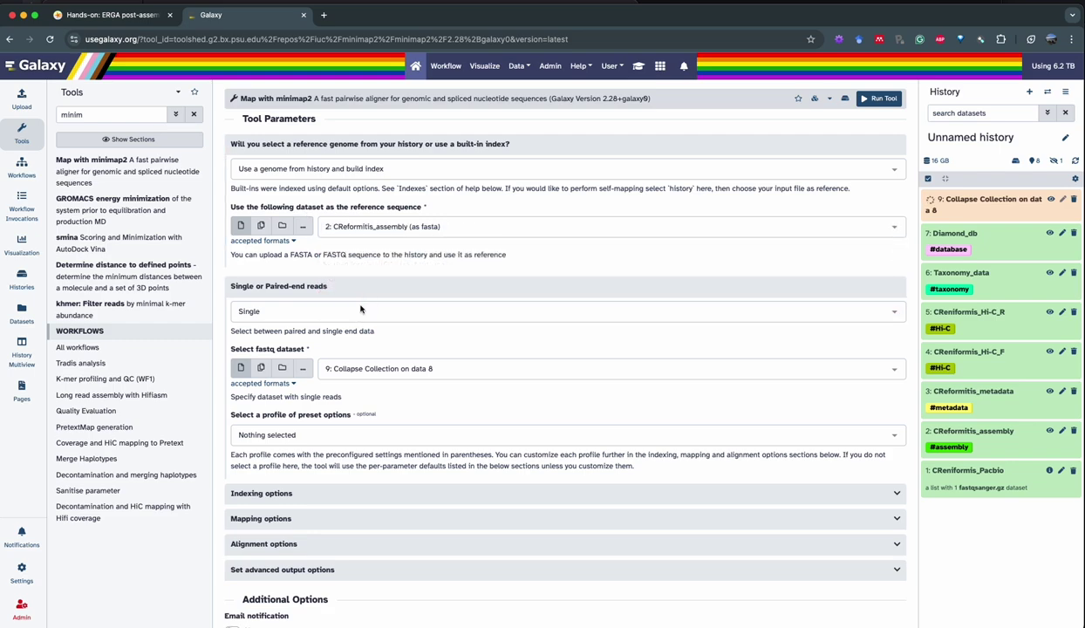
# - Choose the PacBio HiFi (map-hifi) preset profile, checking it against the tutorial
pyautogui.scroll(-1, 359, 308)
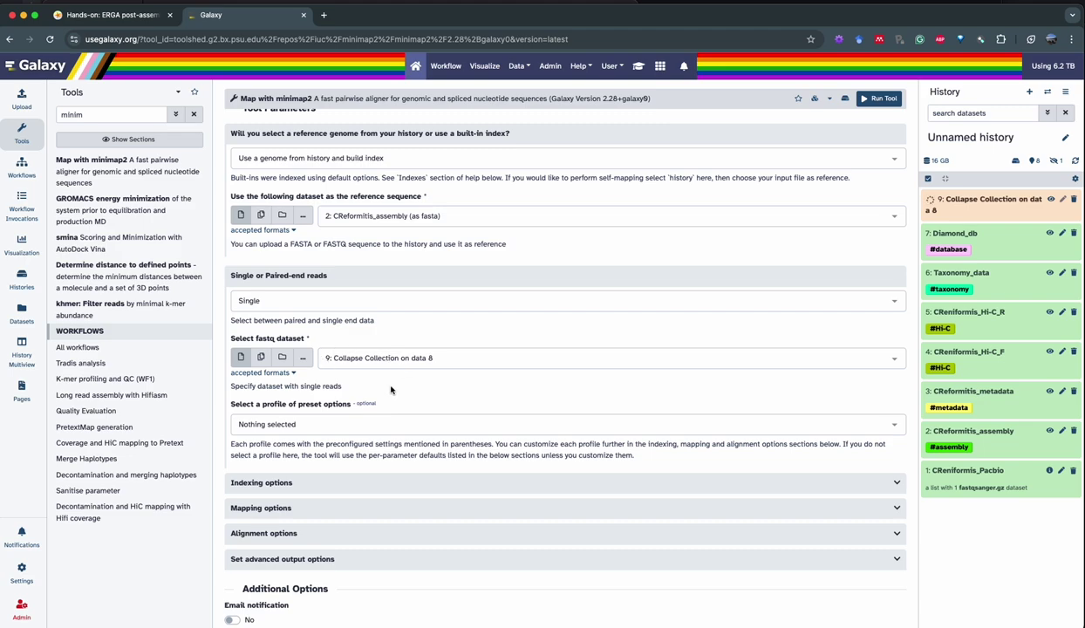
pyautogui.scroll(-2, 381, 389)
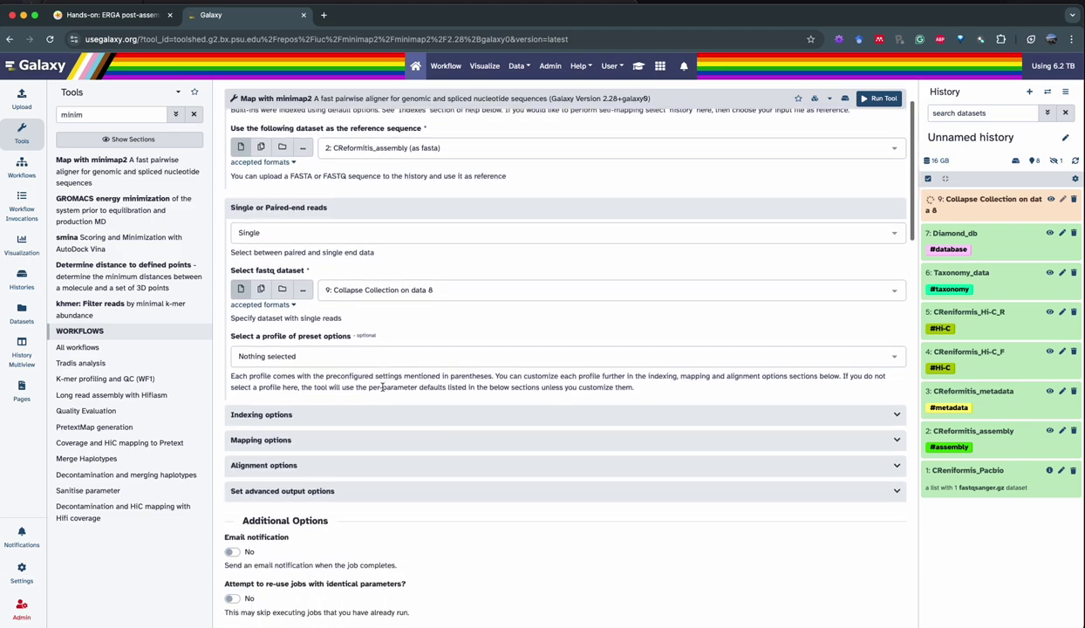
pyautogui.click(282, 358)
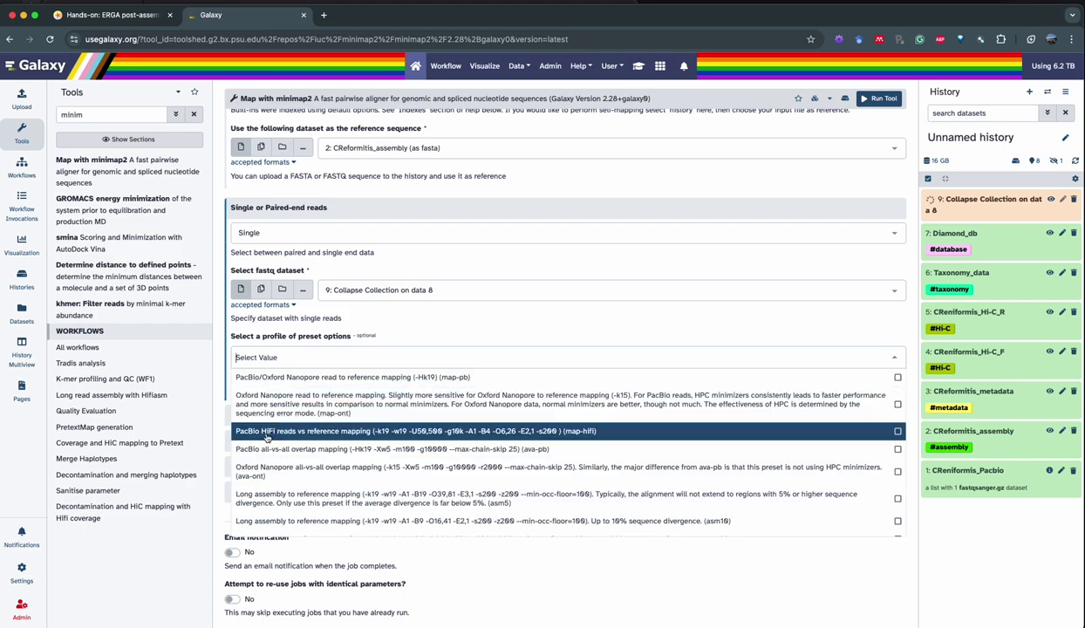
pyautogui.click(267, 433)
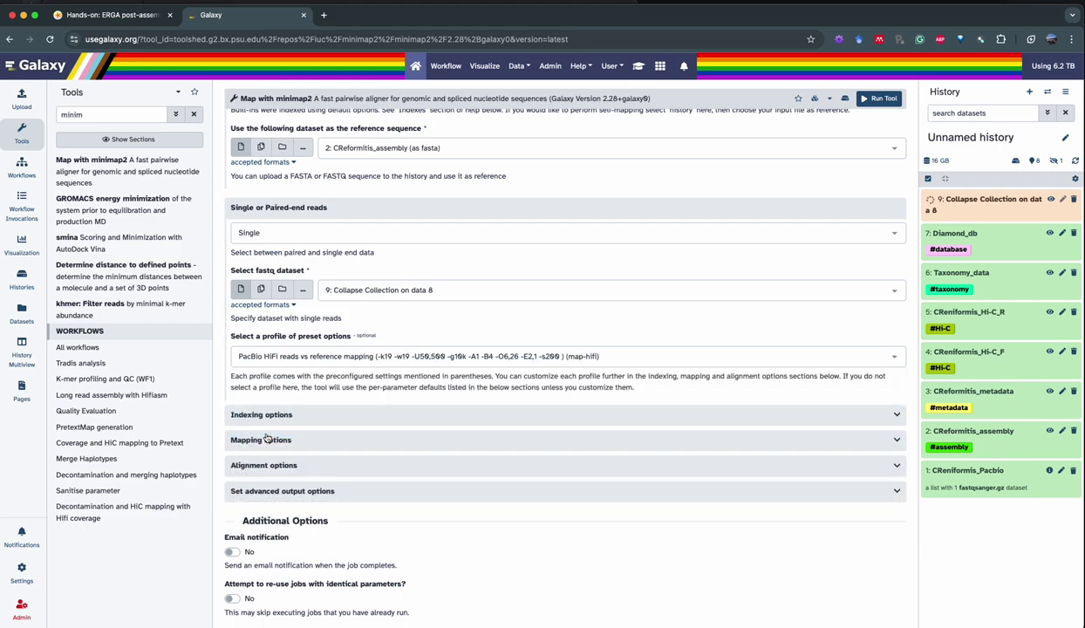
pyautogui.click(124, 21)
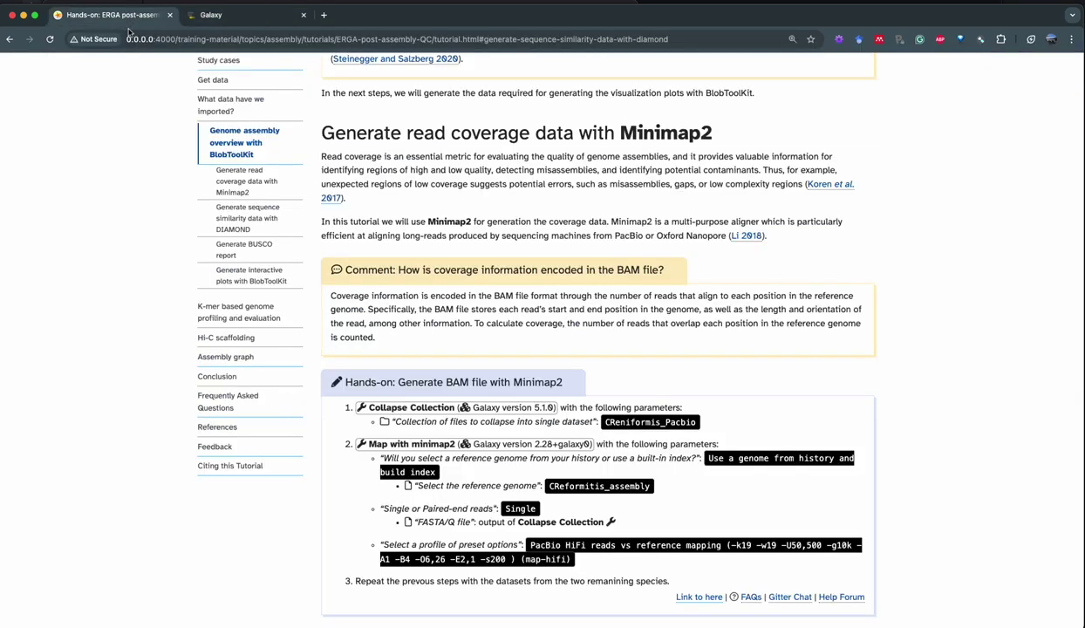
pyautogui.scroll(-3, 406, 377)
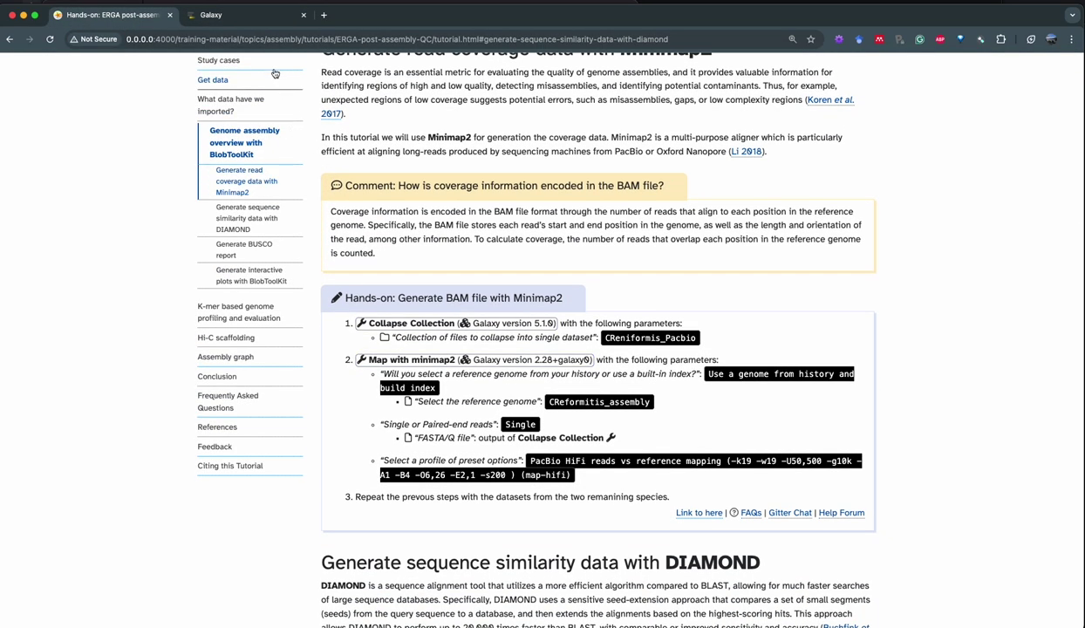
pyautogui.click(229, 21)
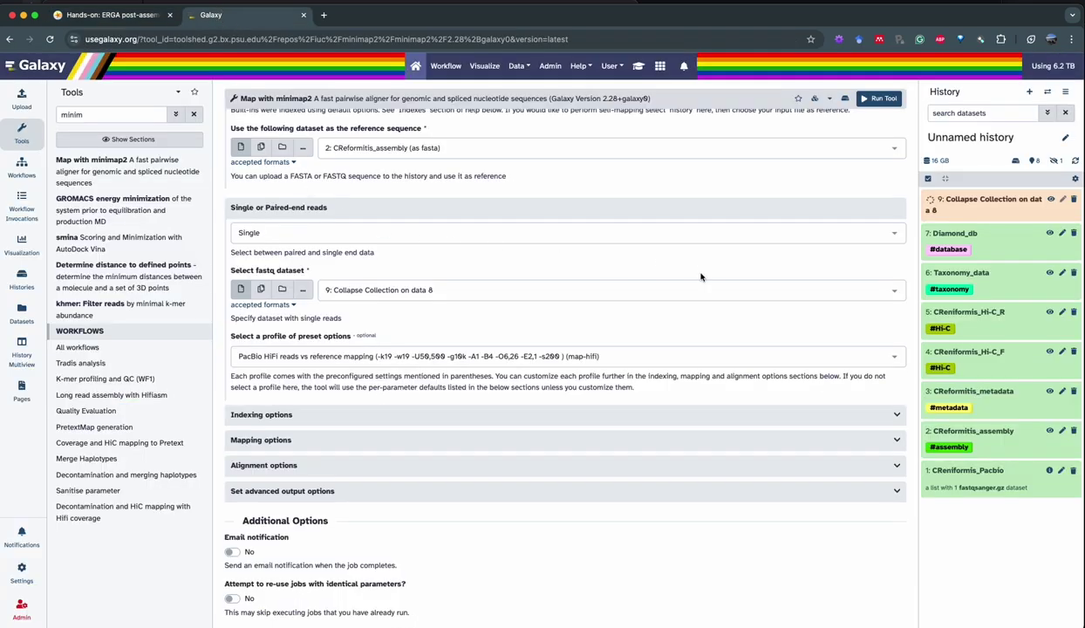
# - Run minimap2 to queue the mapping job, producing BAM output 10
pyautogui.scroll(1, 677, 279)
pyautogui.scroll(2, 675, 262)
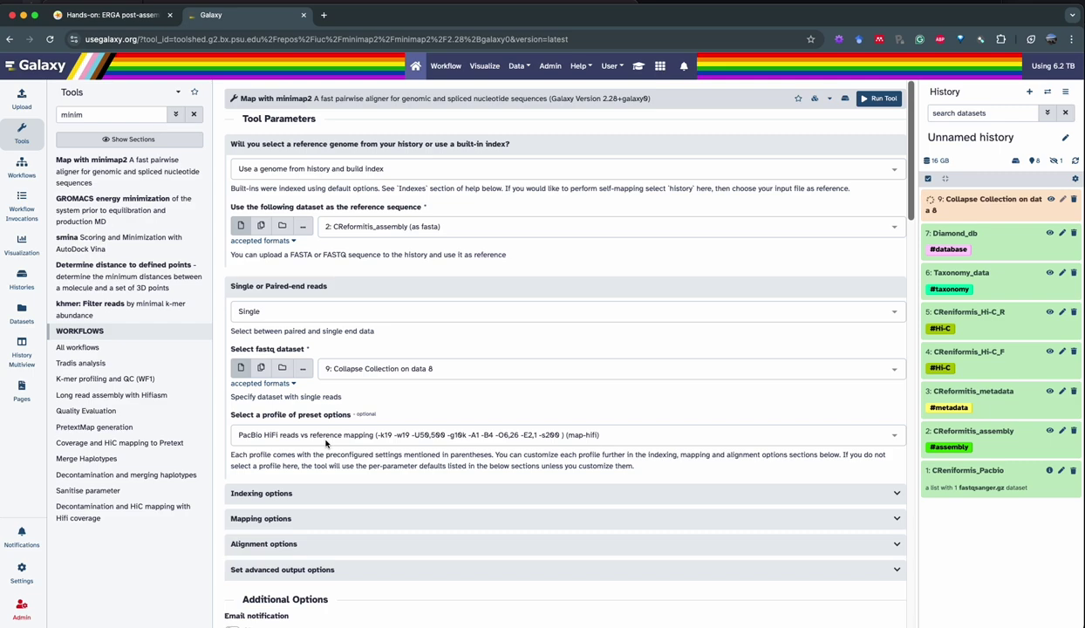
pyautogui.click(875, 99)
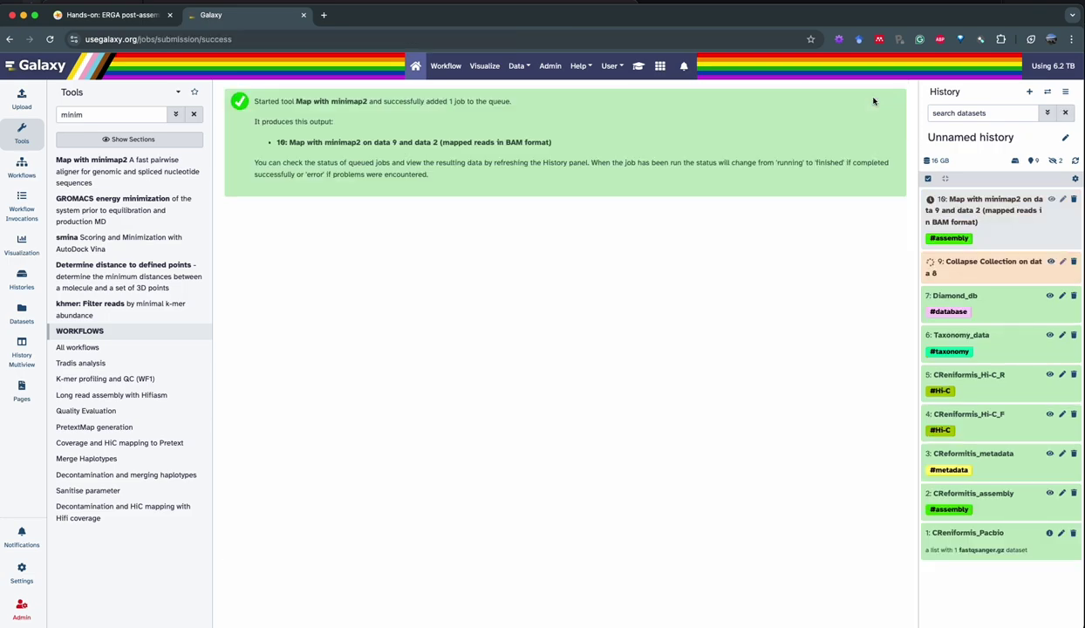
# - Return to the tutorial's Minimap2 instructions
pyautogui.click(119, 17)
pyautogui.scroll(-1, 390, 320)
pyautogui.scroll(-5, 390, 320)
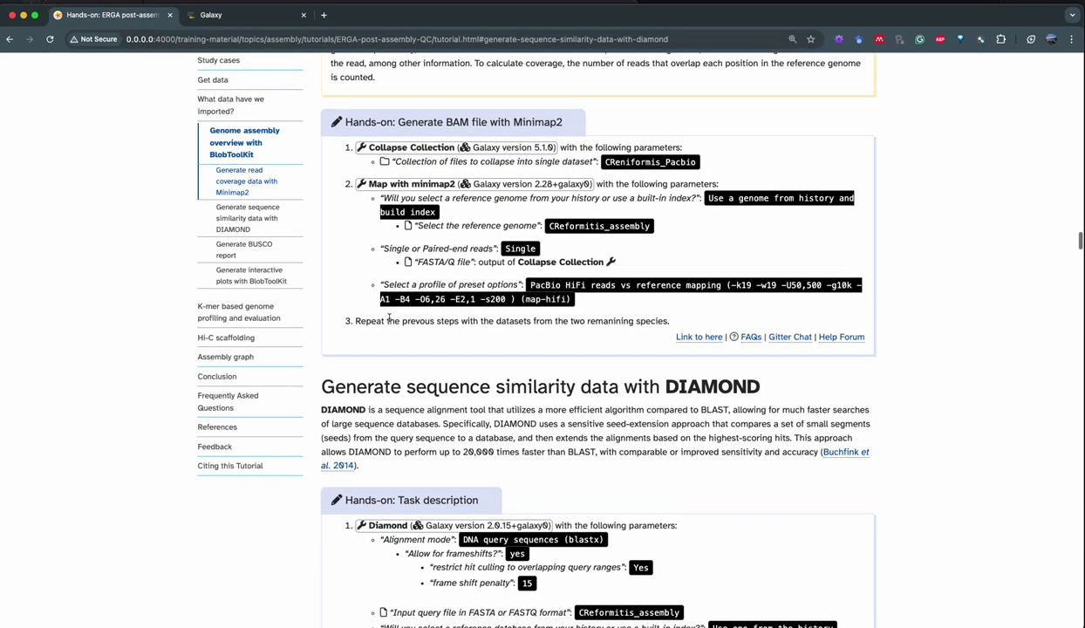
# - Read the tutorial's DIAMOND hands-on parameters, then go back to Galaxy
pyautogui.scroll(-1, 384, 317)
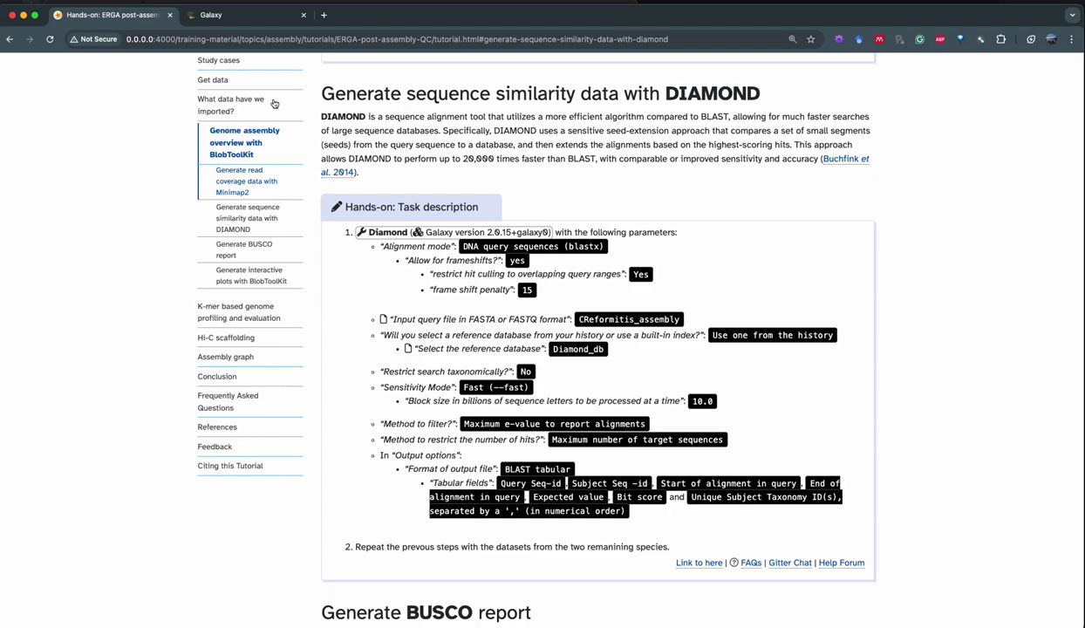
pyautogui.click(234, 21)
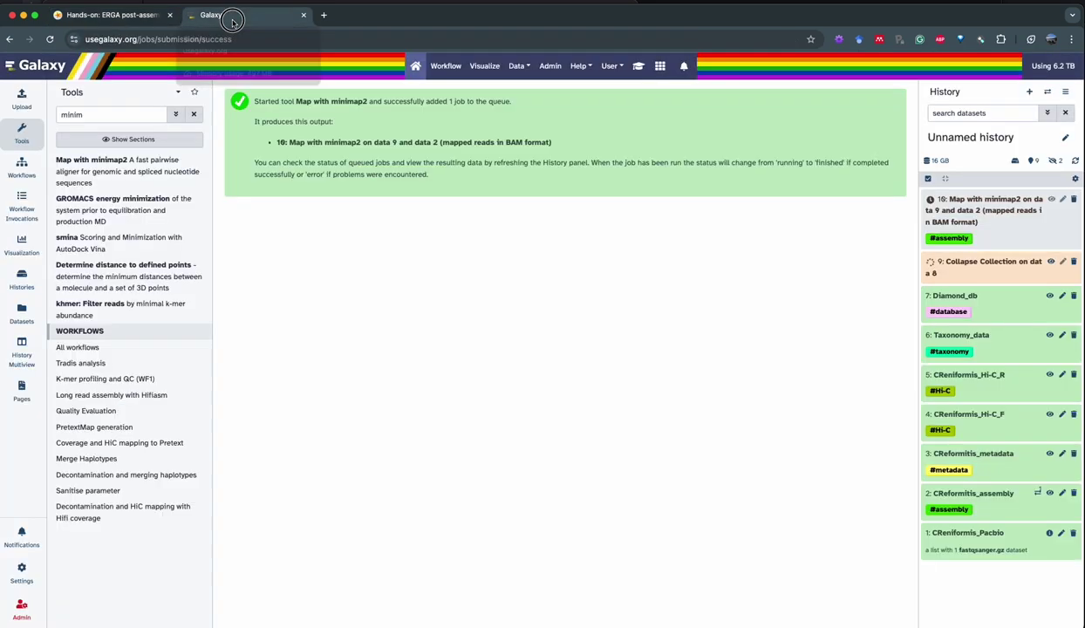
# - Search 'diamond' and open the Diamond tool form, checking the tutorial's settings
pyautogui.tripleClick(119, 116)
pyautogui.write('diamond')
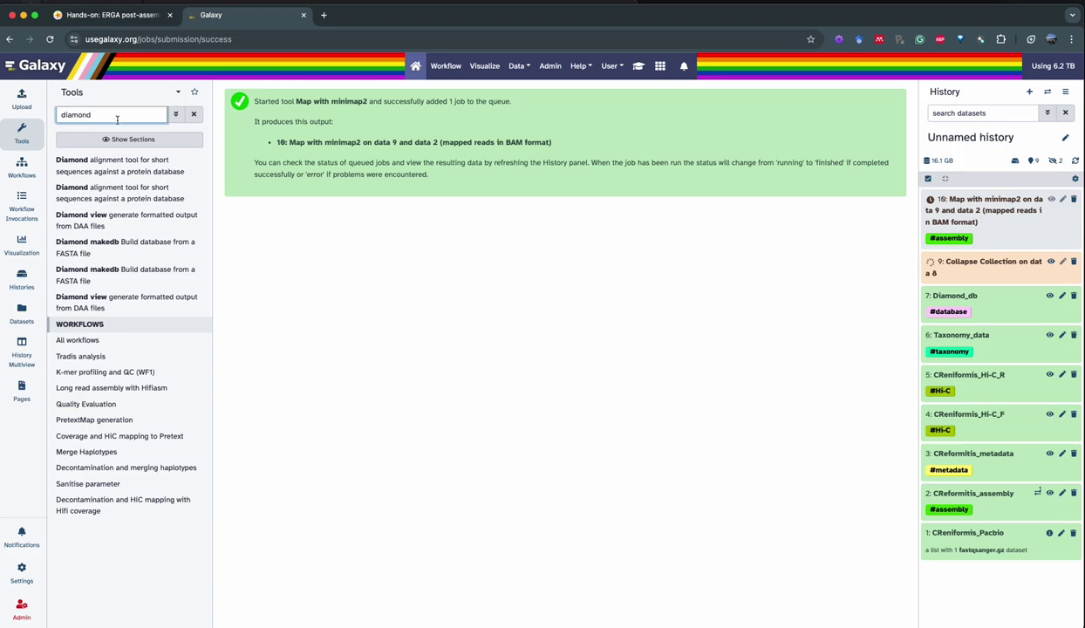
pyautogui.click(124, 166)
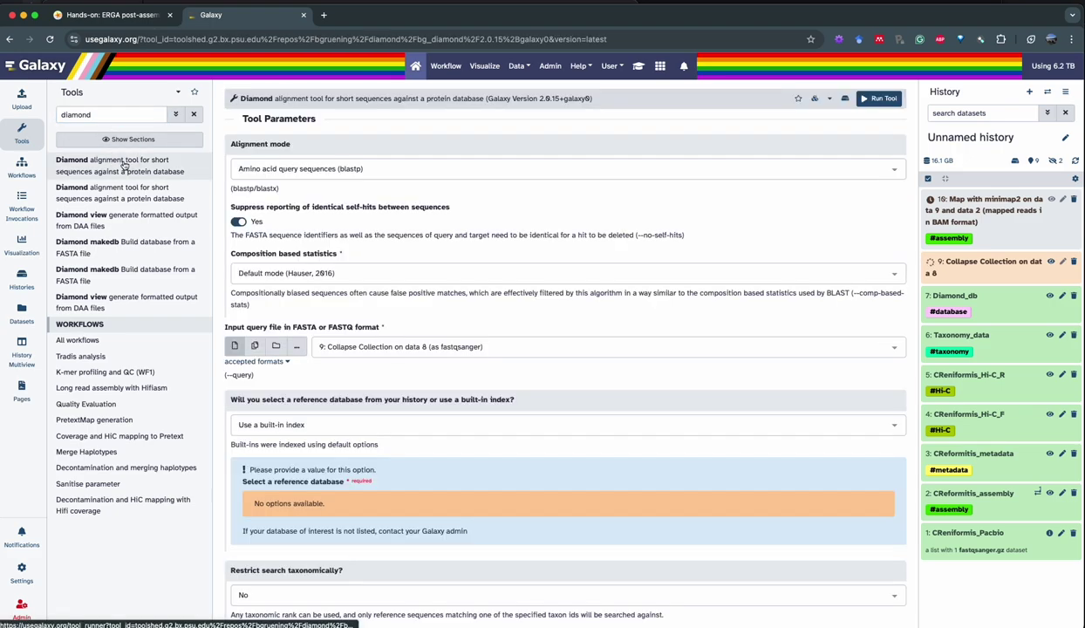
pyautogui.click(114, 15)
pyautogui.scroll(-1, 392, 252)
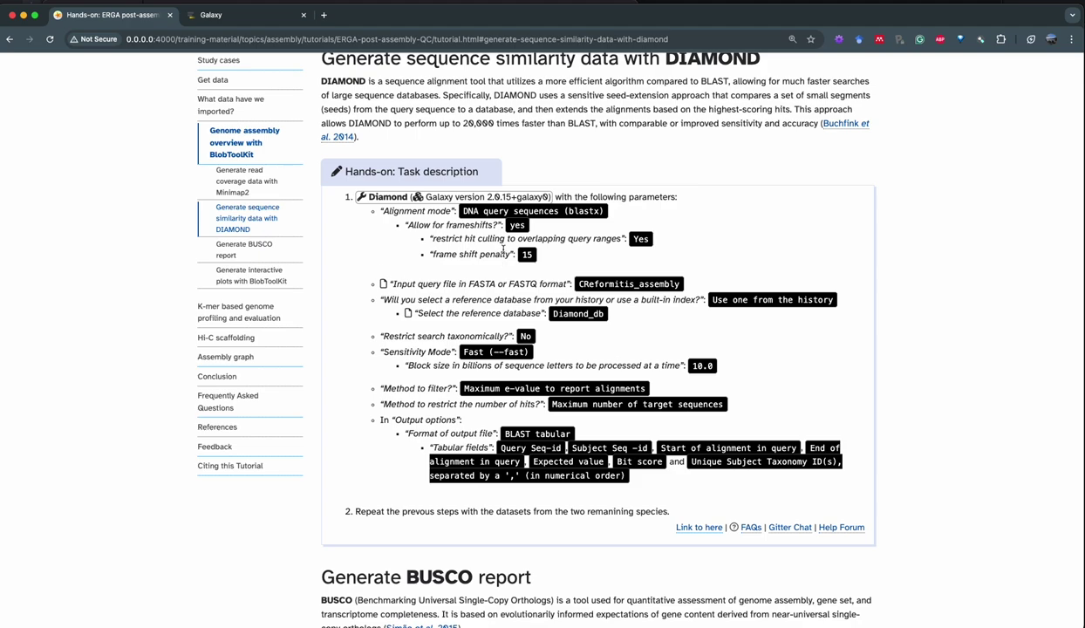
pyautogui.click(260, 19)
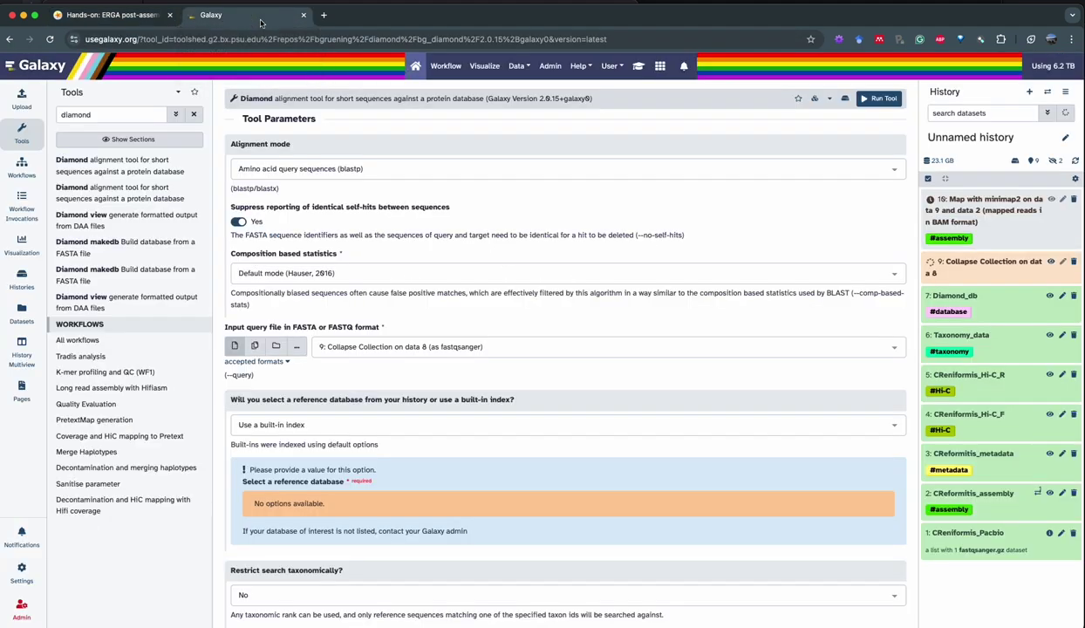
# - Set Diamond's alignment mode to DNA query sequences (blastx)
pyautogui.click(348, 167)
pyautogui.click(325, 209)
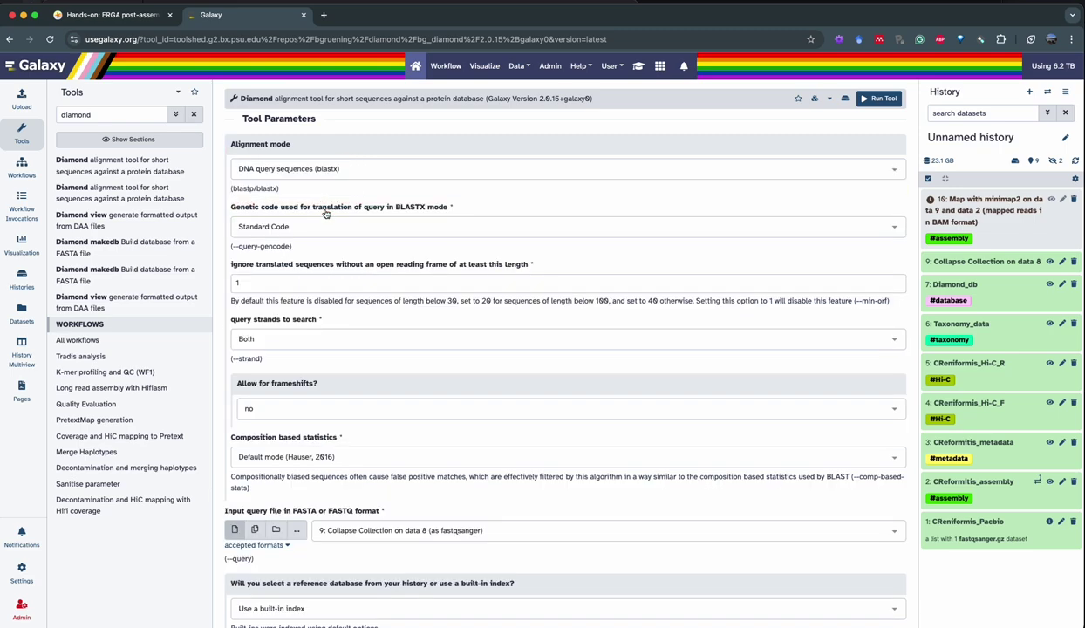
pyautogui.click(131, 15)
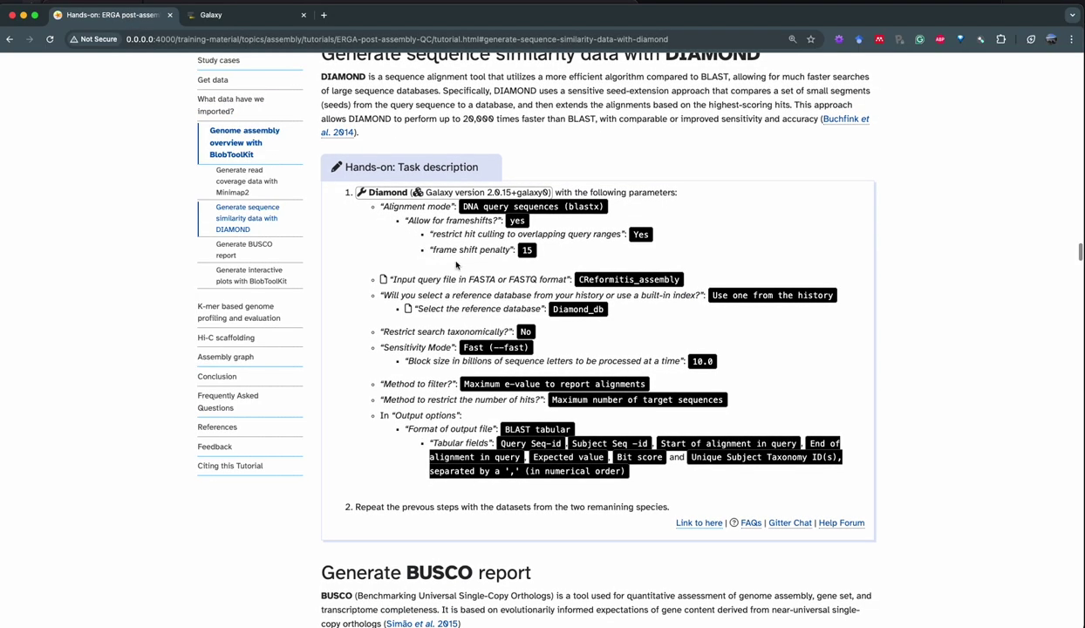
pyautogui.scroll(-1, 442, 256)
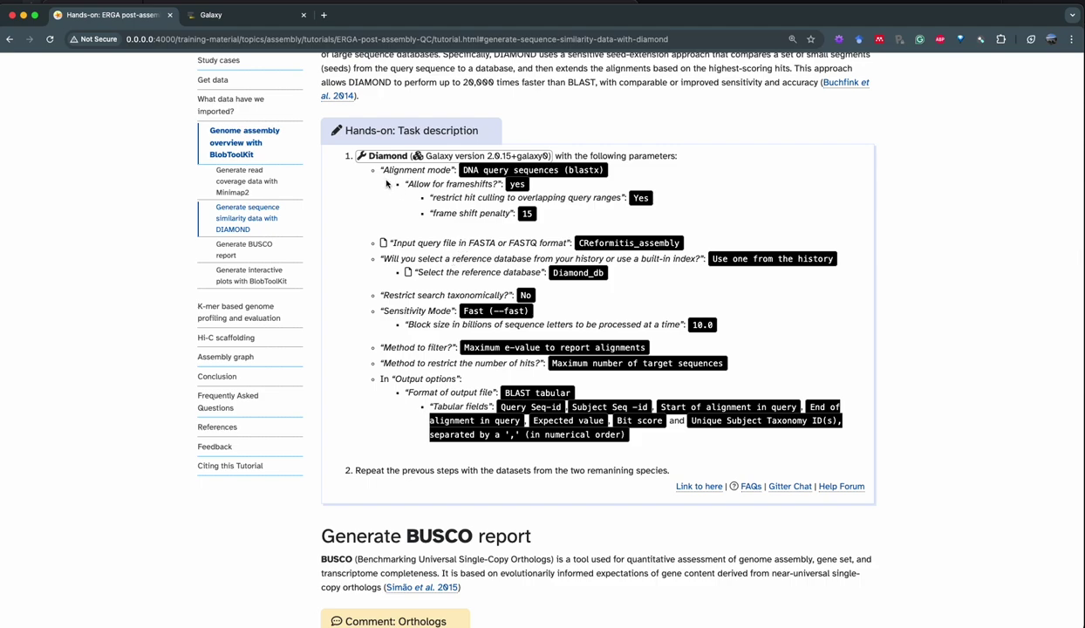